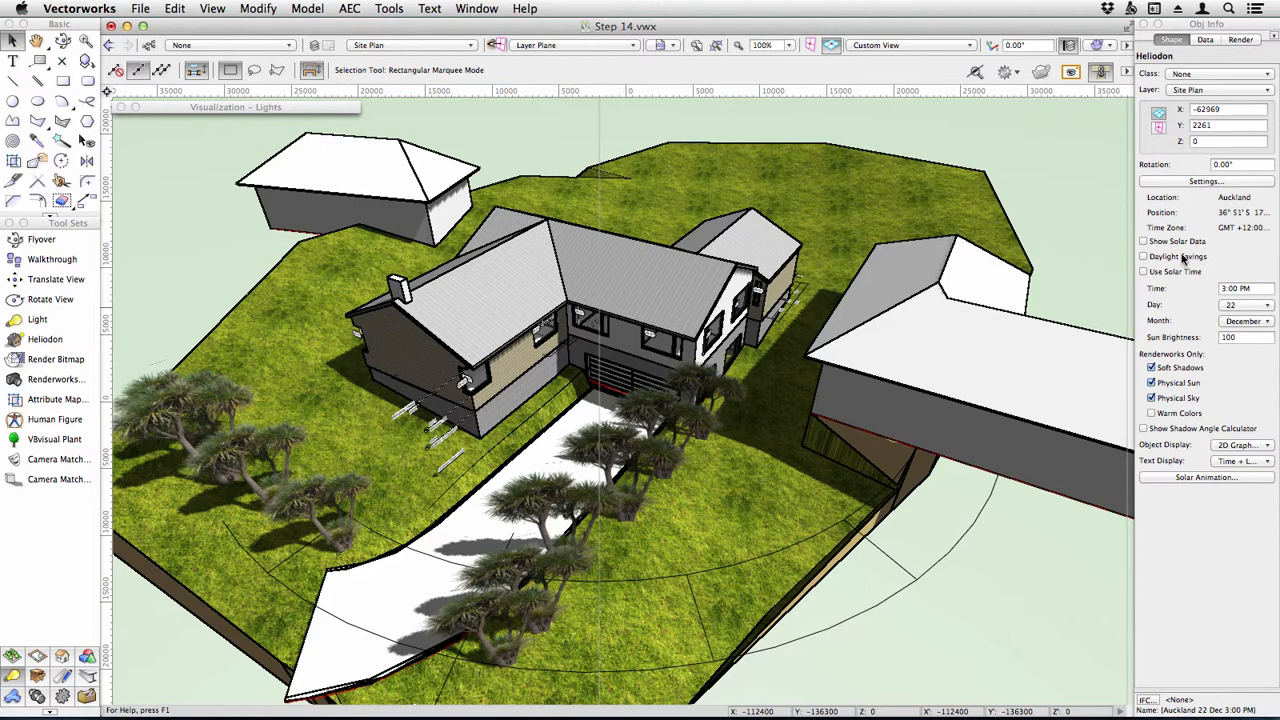
- Preview the 22 December shadows by setting the heliodon's time to 10:00 AM and after that to 12:00 PM
{"action": "left_click", "coordinate": [1260, 289]}
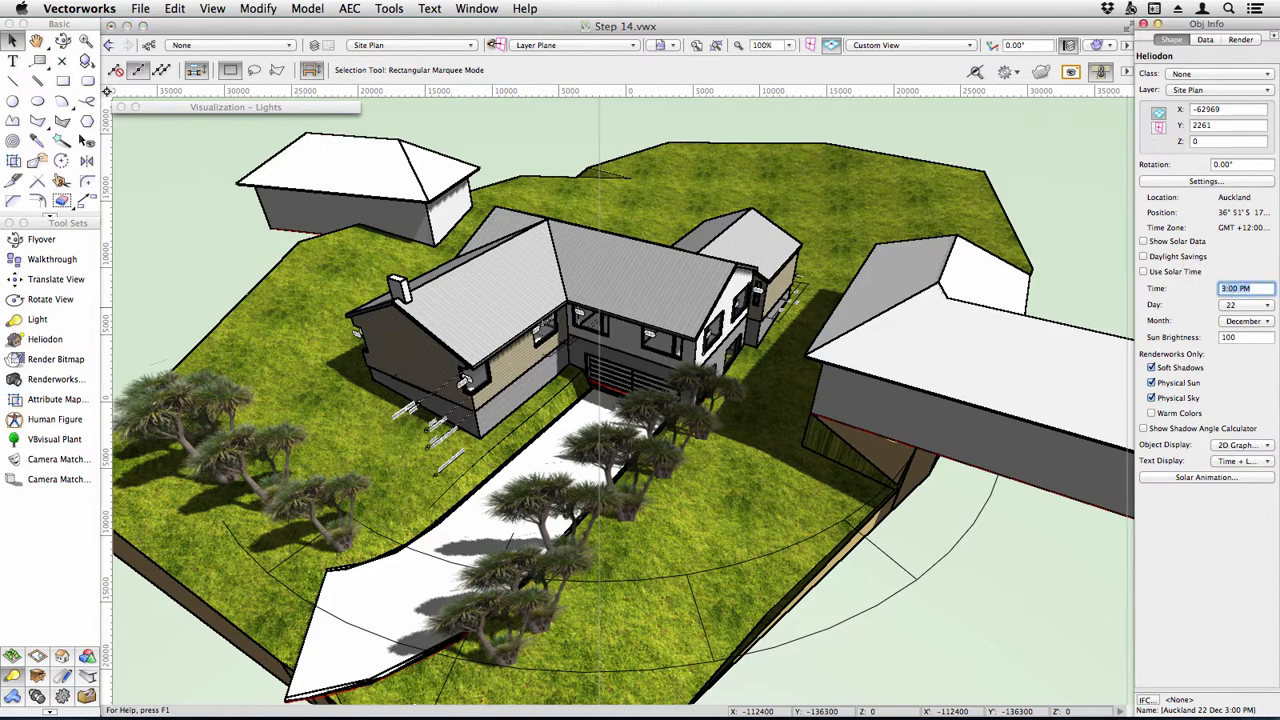
{"action": "type", "text": "10"}
{"action": "key", "text": "Return"}
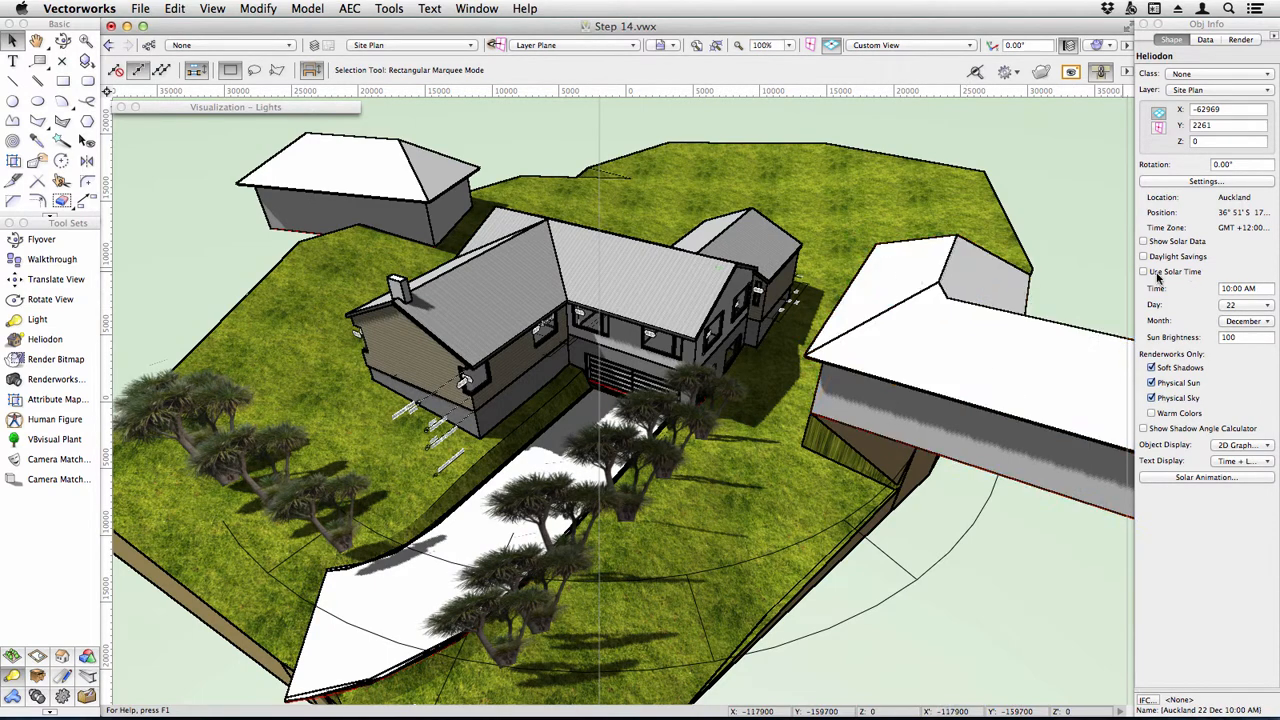
{"action": "left_click", "coordinate": [1228, 288]}
{"action": "type", "text": "12"}
{"action": "key", "text": "Return"}
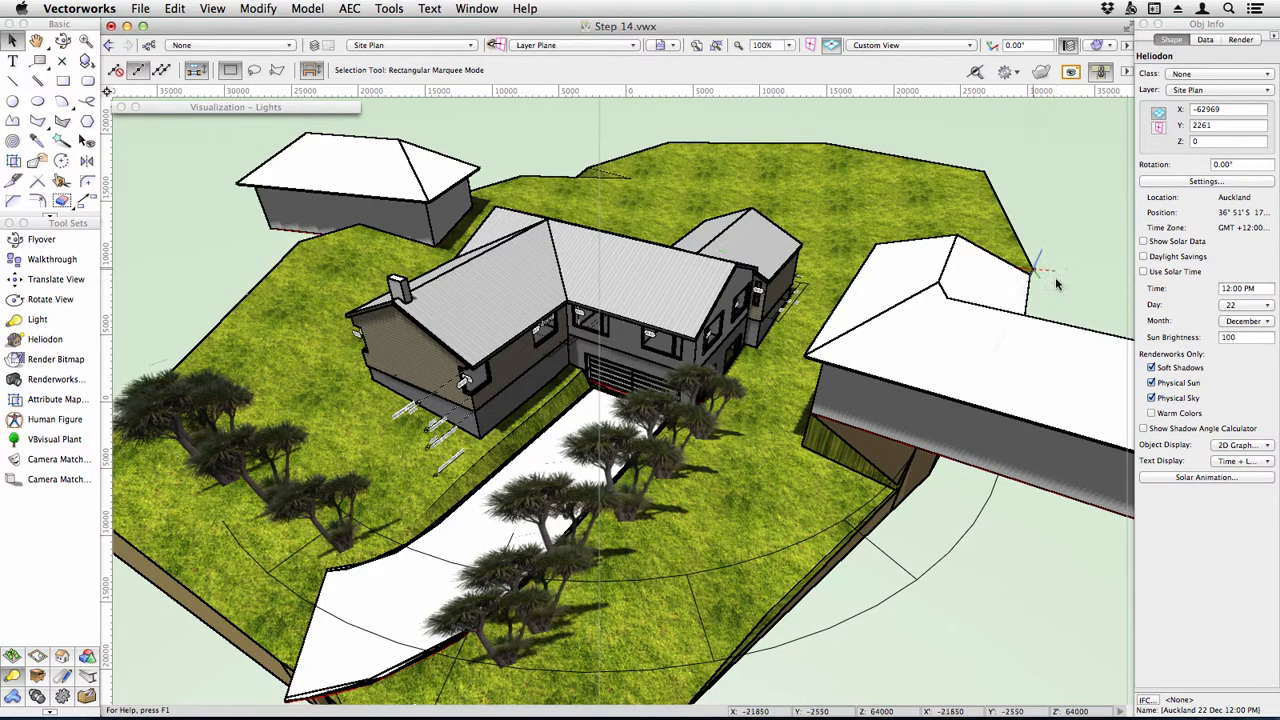
- Set the heliodon's month to June and its time to 3:00 PM
{"action": "left_click", "coordinate": [1263, 322]}
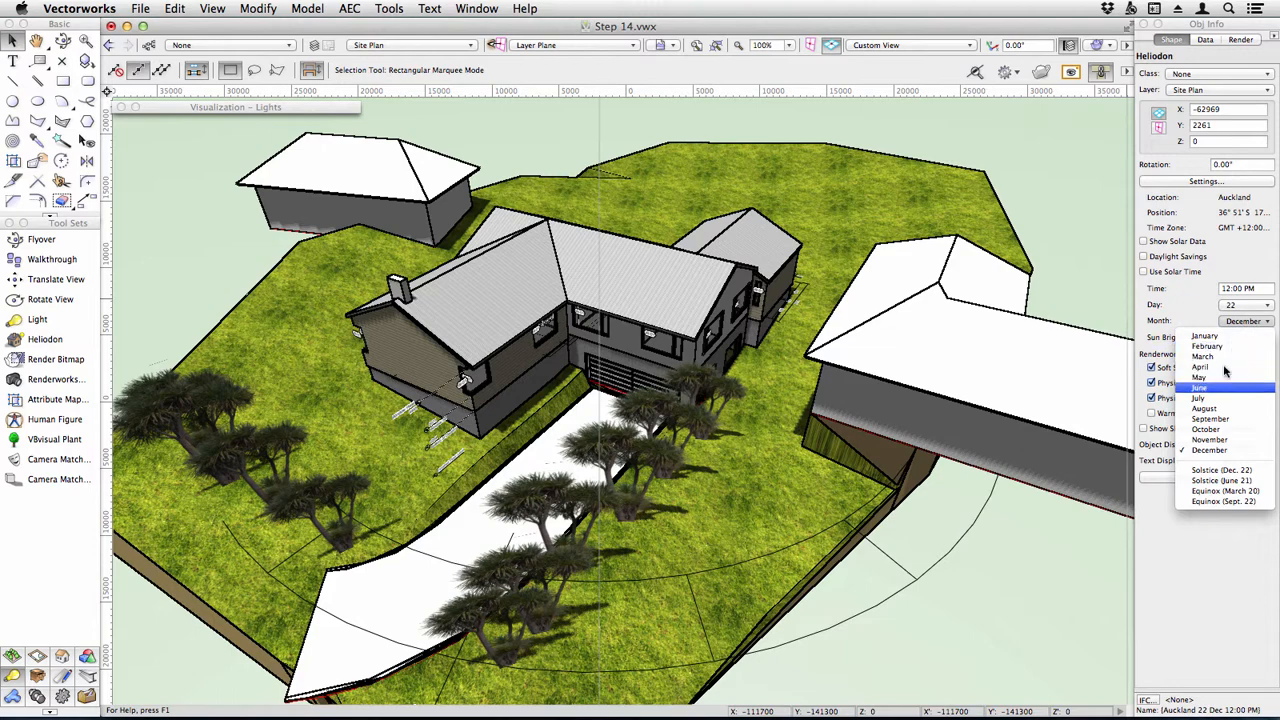
{"action": "left_click", "coordinate": [1205, 389]}
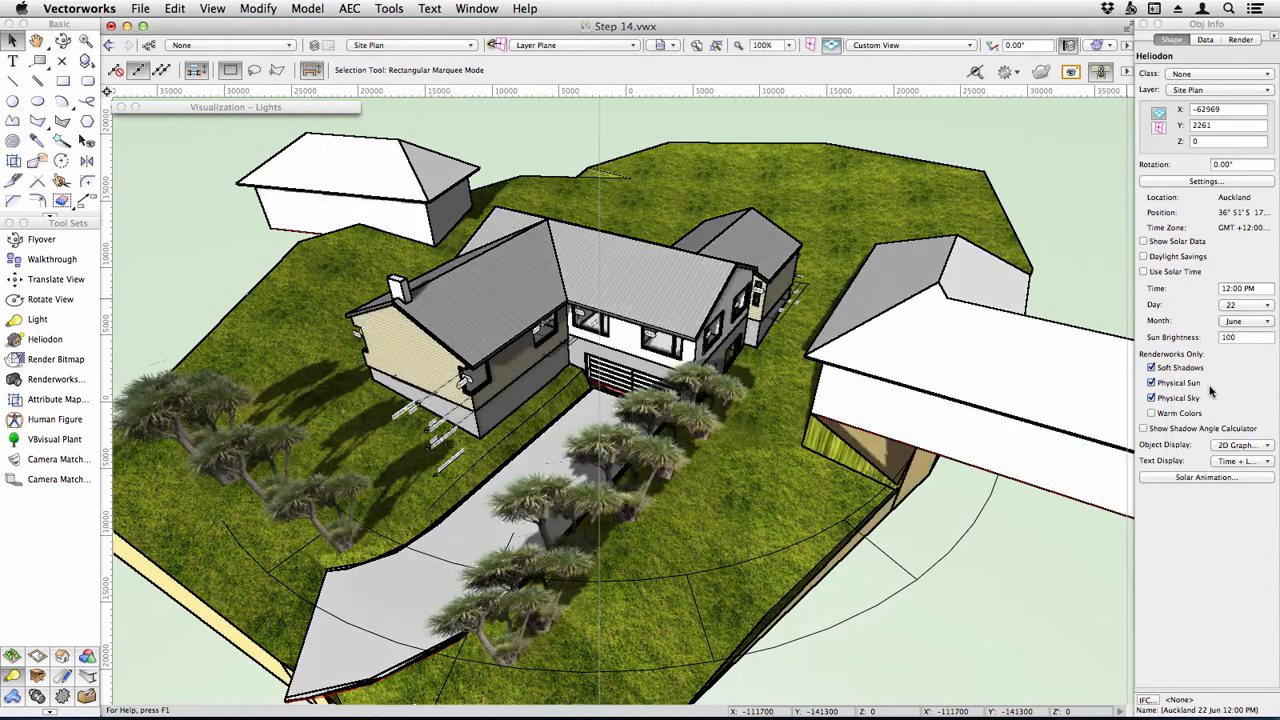
{"action": "double_click", "coordinate": [1265, 291]}
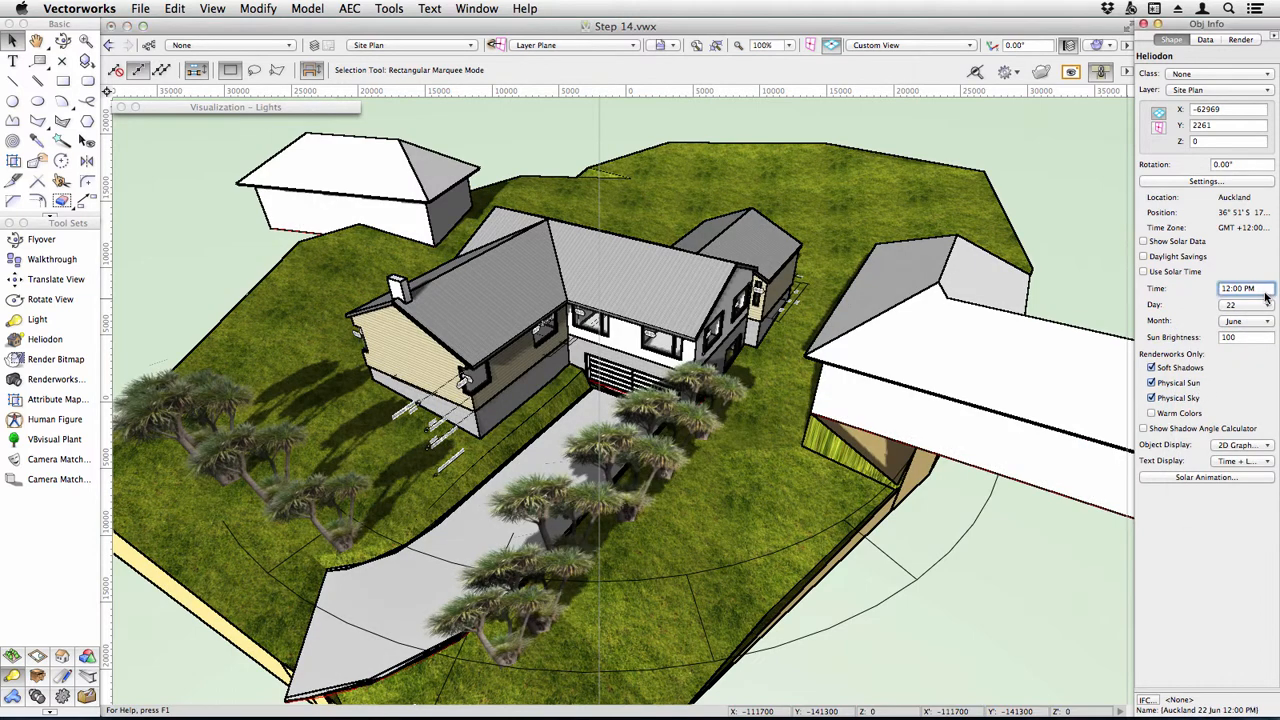
{"action": "type", "text": "15"}
{"action": "key", "text": "Return"}
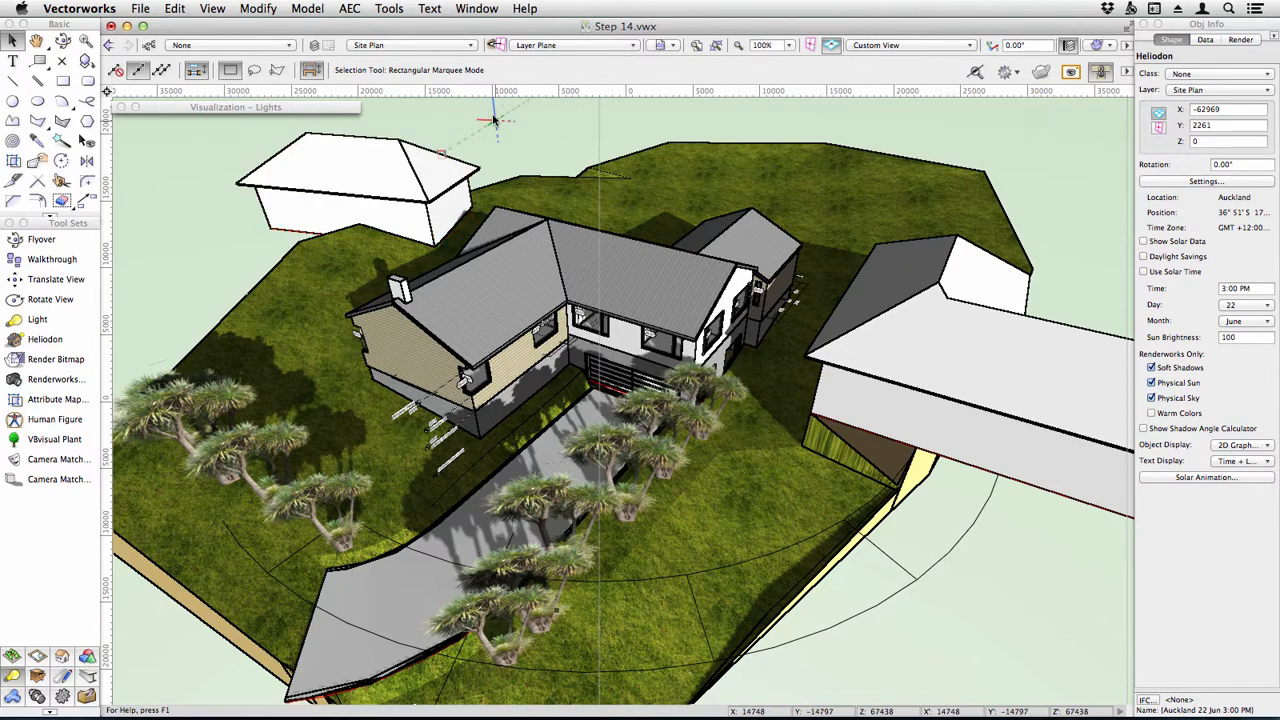
- On sheet layer 022 [Solar Study], copy the Summer Morning viewport alongside itself as a viewport titled Summer Midday
{"action": "left_click", "coordinate": [462, 45]}
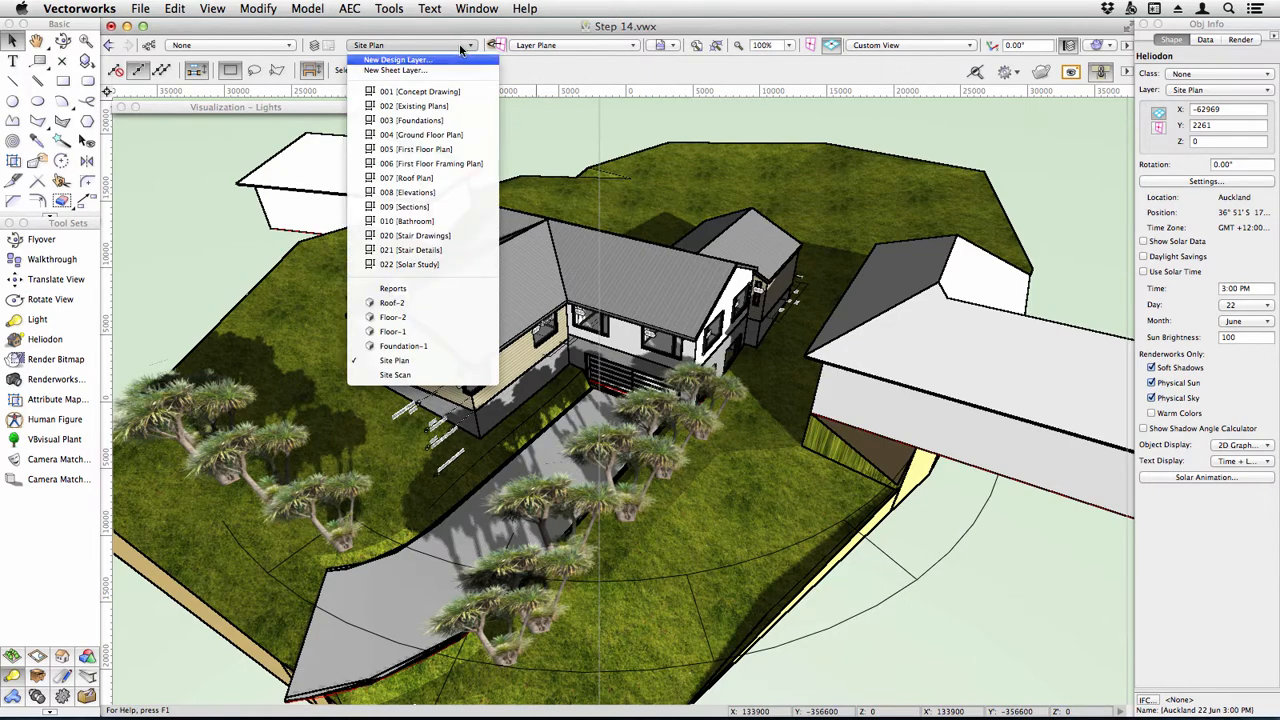
{"action": "left_click", "coordinate": [455, 265]}
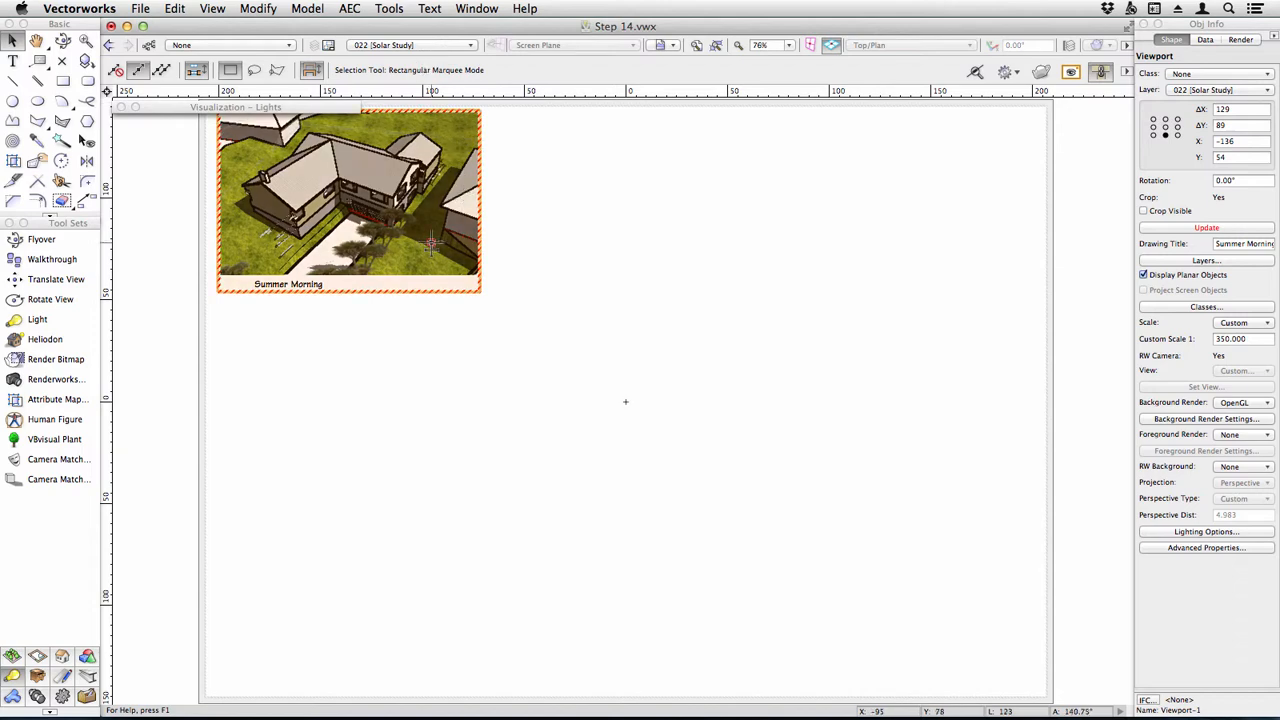
{"action": "left_click", "coordinate": [208, 298]}
{"action": "left_click_drag", "start_coordinate": [218, 293], "coordinate": [490, 300]}
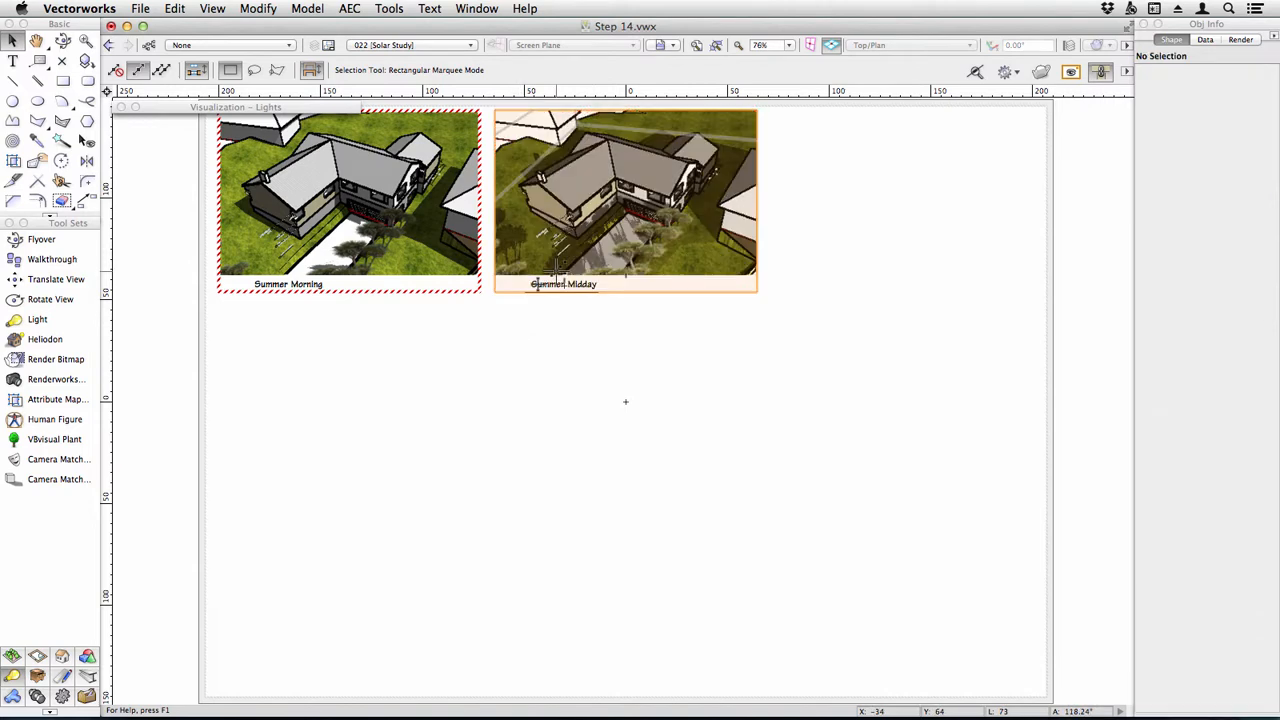
{"action": "left_click", "coordinate": [557, 270]}
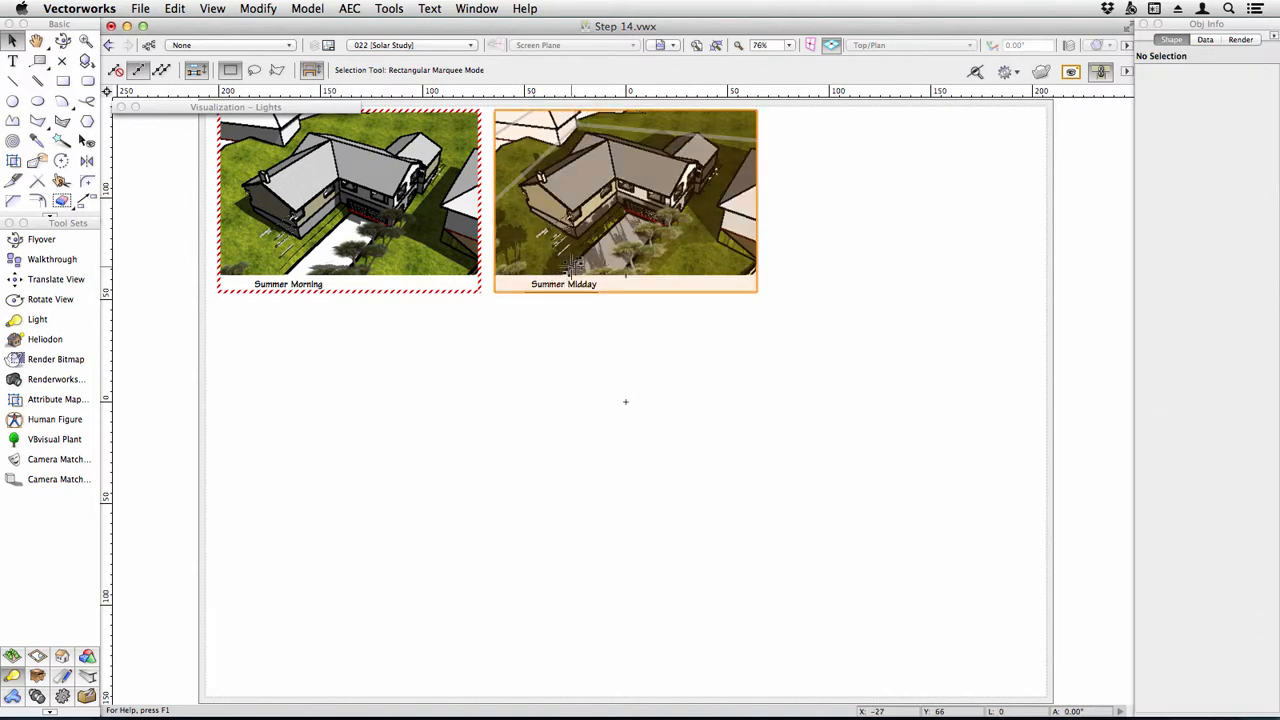
{"action": "left_click", "coordinate": [1243, 244]}
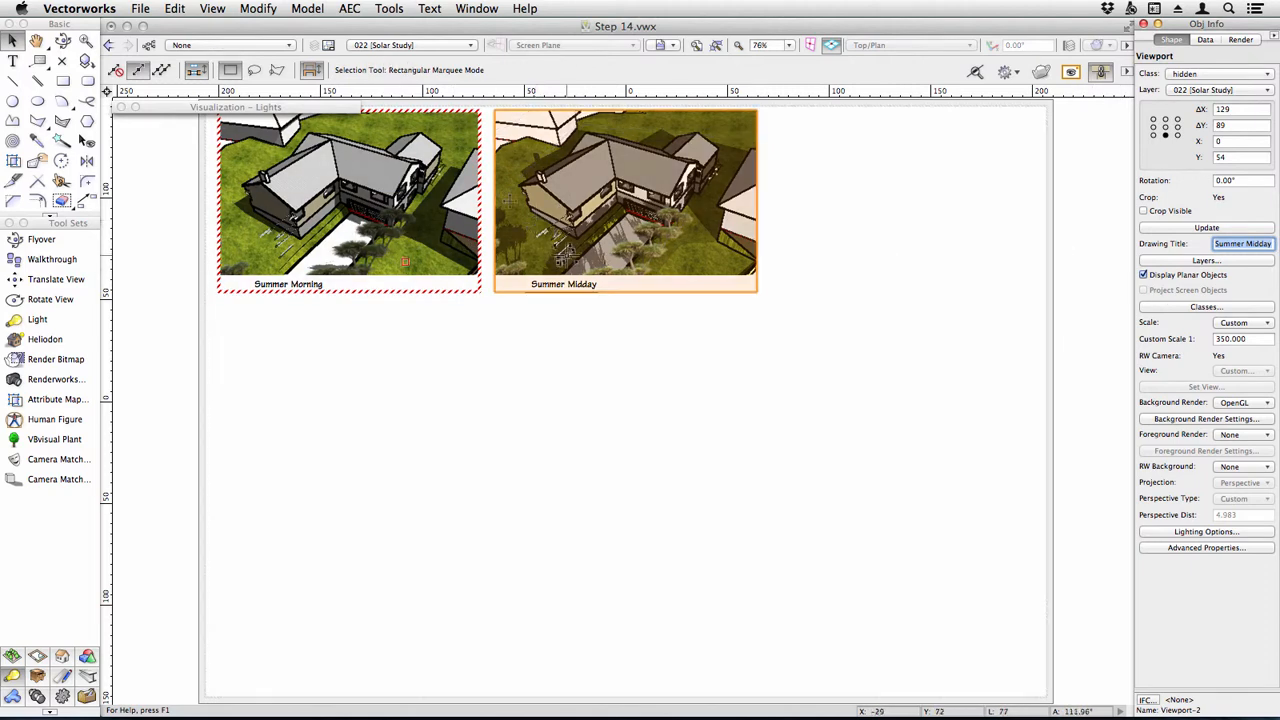
{"action": "left_click_drag", "start_coordinate": [561, 243], "coordinate": [568, 241]}
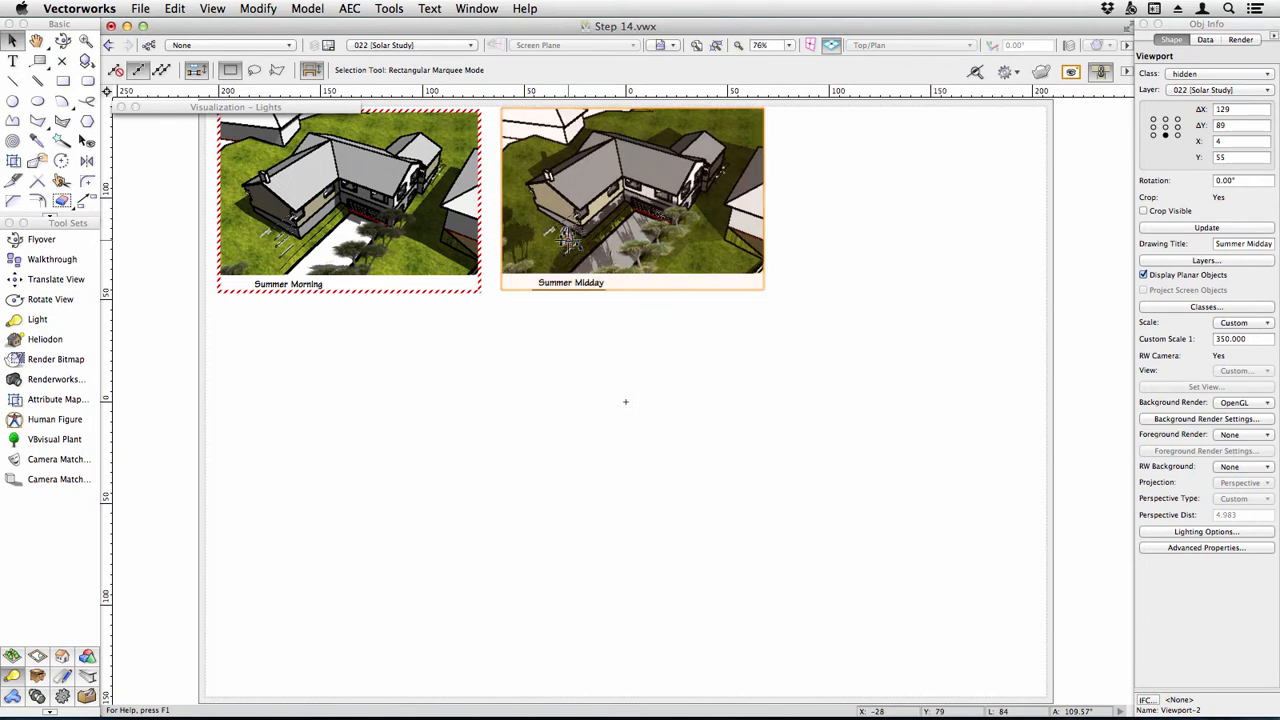
{"action": "key", "text": "Delete"}
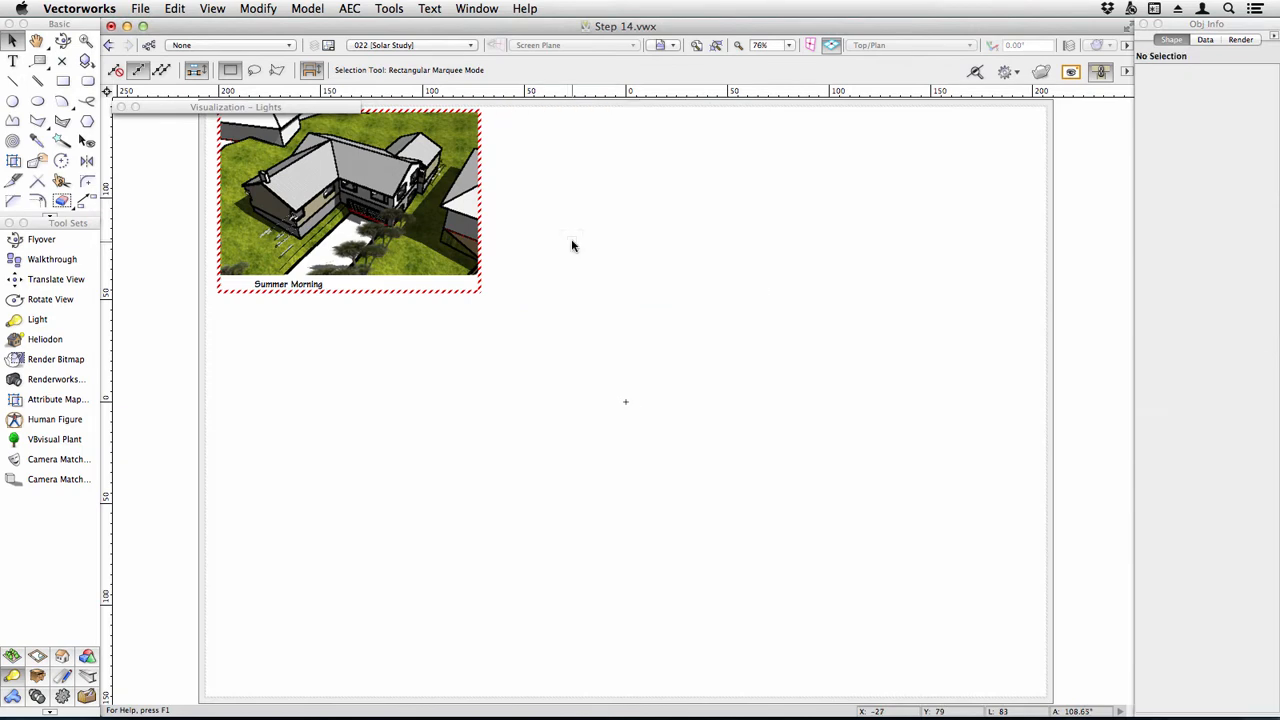
{"action": "key", "text": "super+z"}
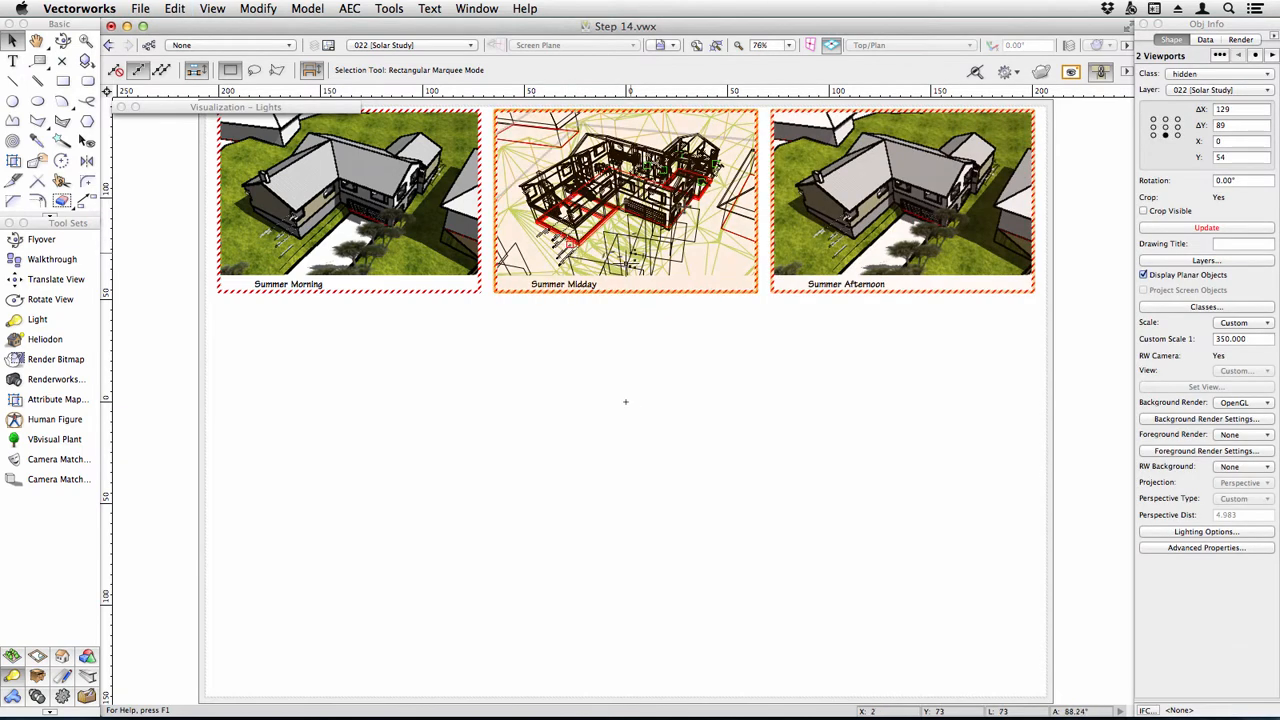
- Select the Summer Afternoon viewport and expand the Visualization palette to list the lights it uses
{"action": "left_click", "coordinate": [371, 294]}
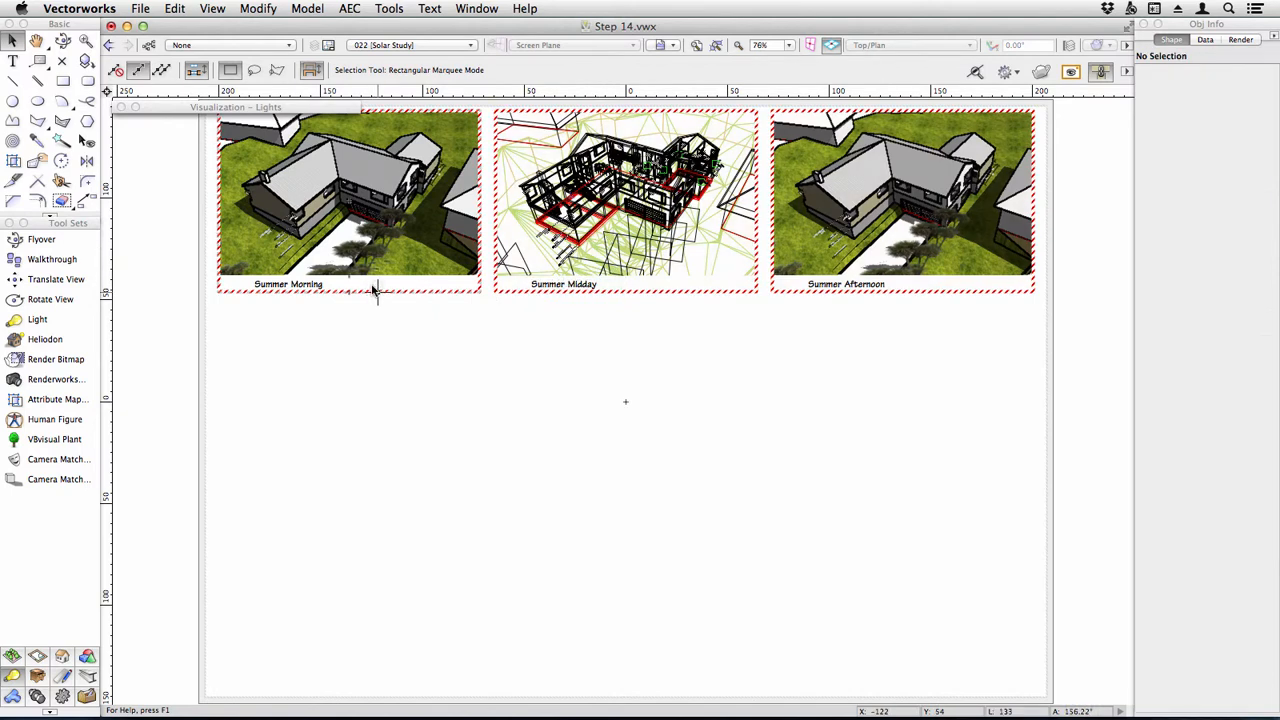
{"action": "left_click", "coordinate": [563, 285]}
{"action": "left_click", "coordinate": [868, 288]}
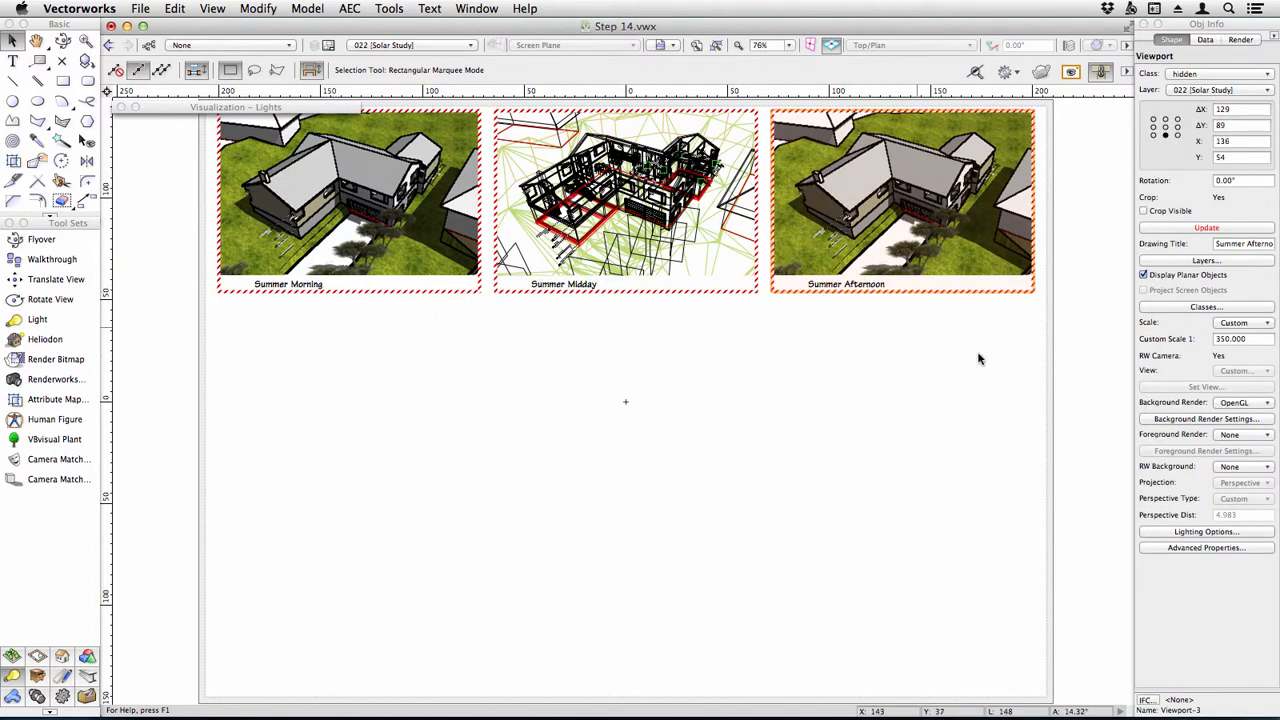
{"action": "left_click", "coordinate": [136, 107]}
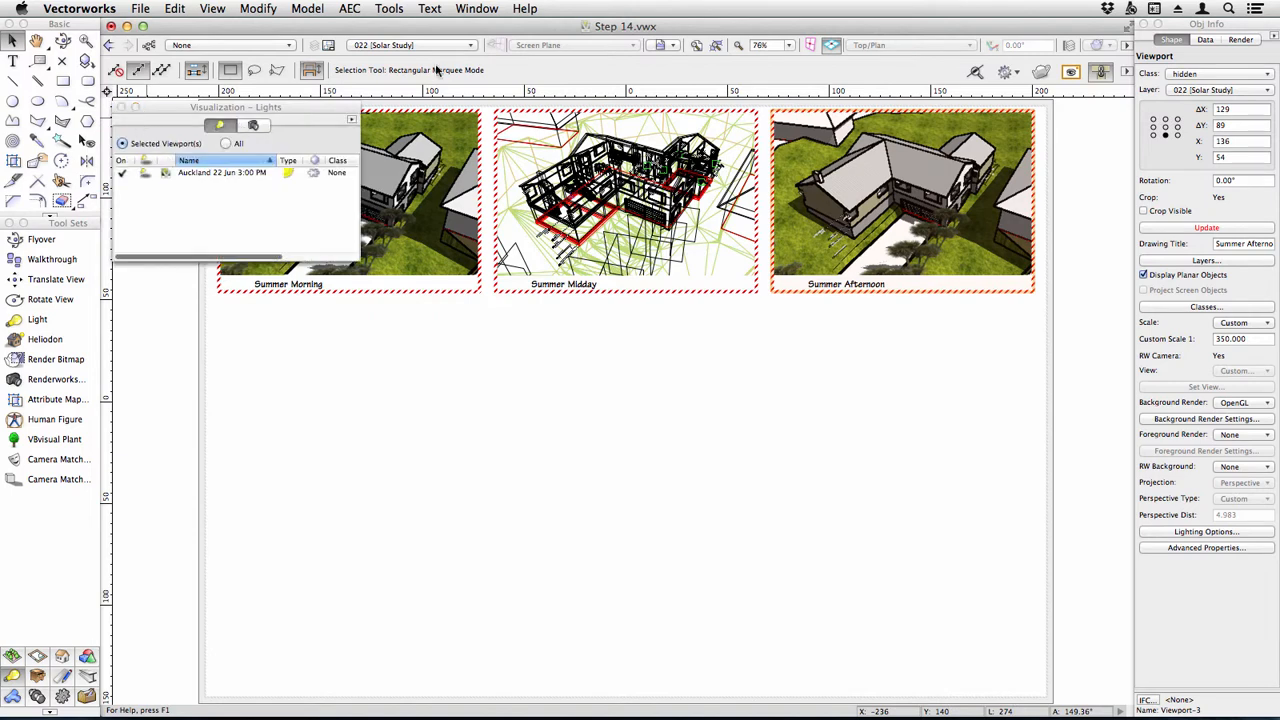
- Return to the Site Plan design layer and set the heliodon's time to 10:00 AM
{"action": "left_click", "coordinate": [399, 46]}
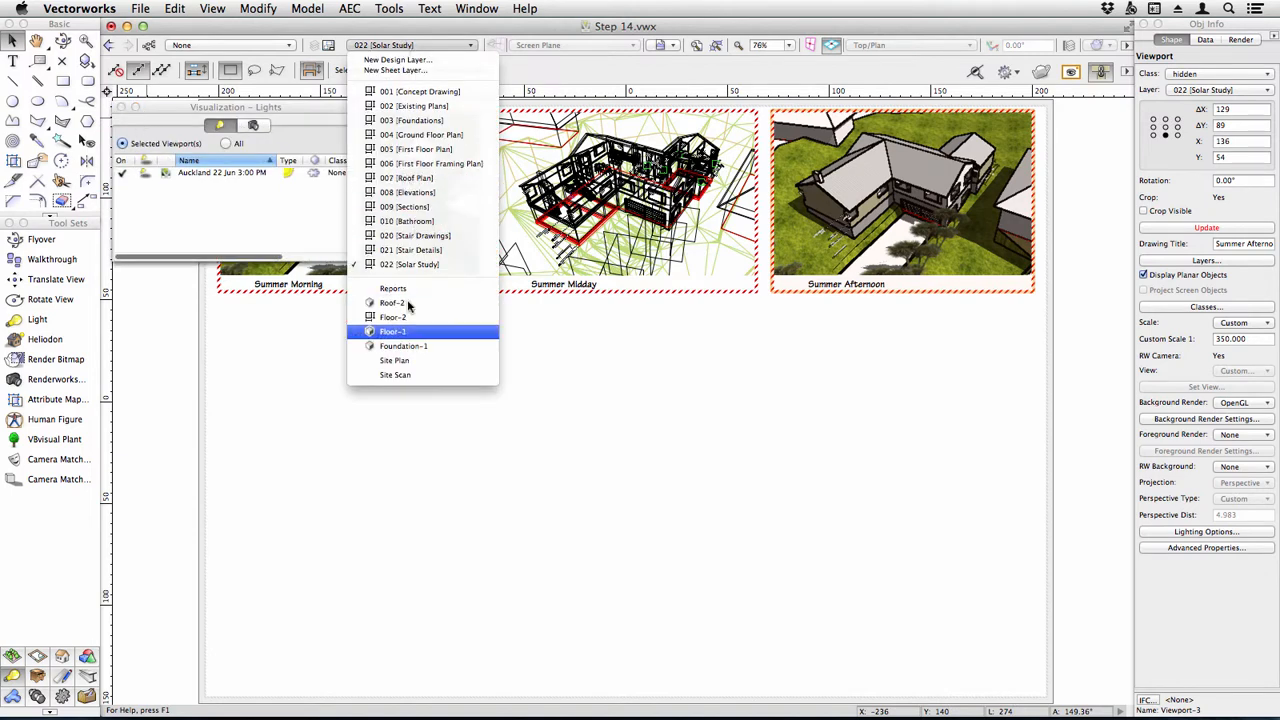
{"action": "left_click", "coordinate": [397, 361]}
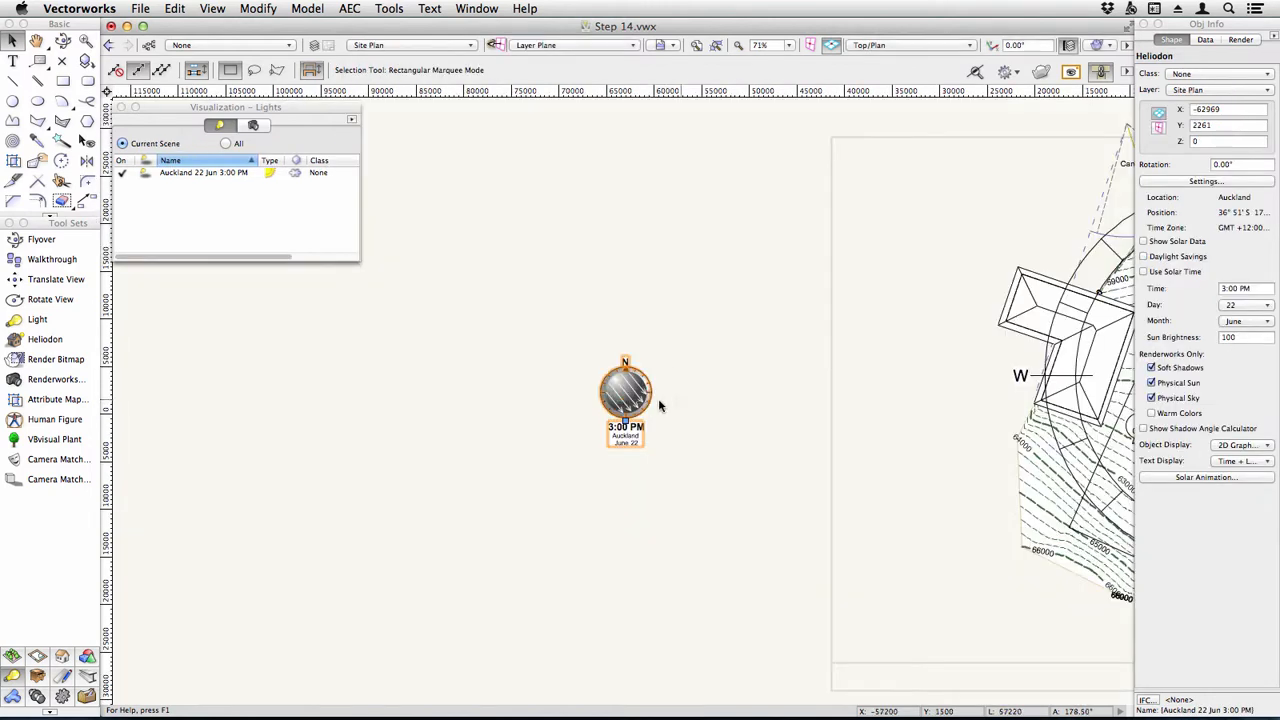
{"action": "left_click", "coordinate": [1230, 289]}
{"action": "type", "text": "10"}
{"action": "key", "text": "Return"}
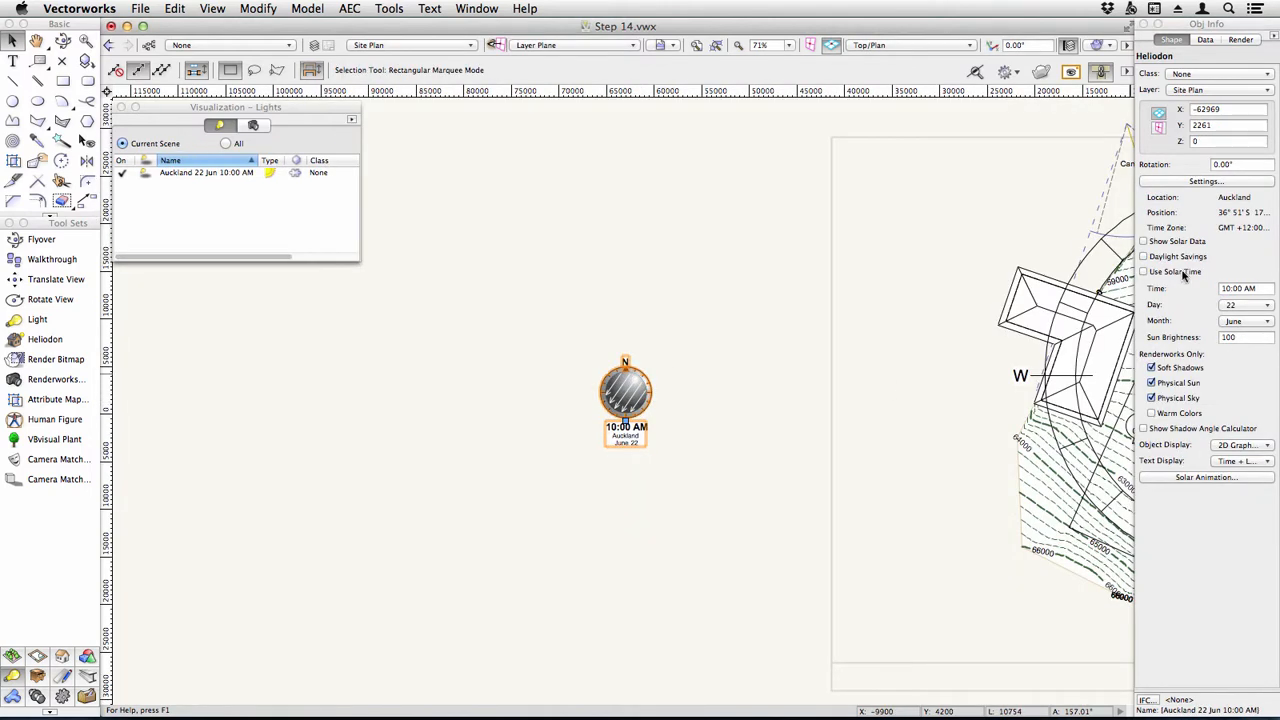
- Duplicate the 10:00 AM heliodon directly above itself and set the copy's time to 12:00 PM
{"action": "left_click_drag", "start_coordinate": [641, 400], "coordinate": [626, 291]}
{"action": "left_click", "coordinate": [1238, 288]}
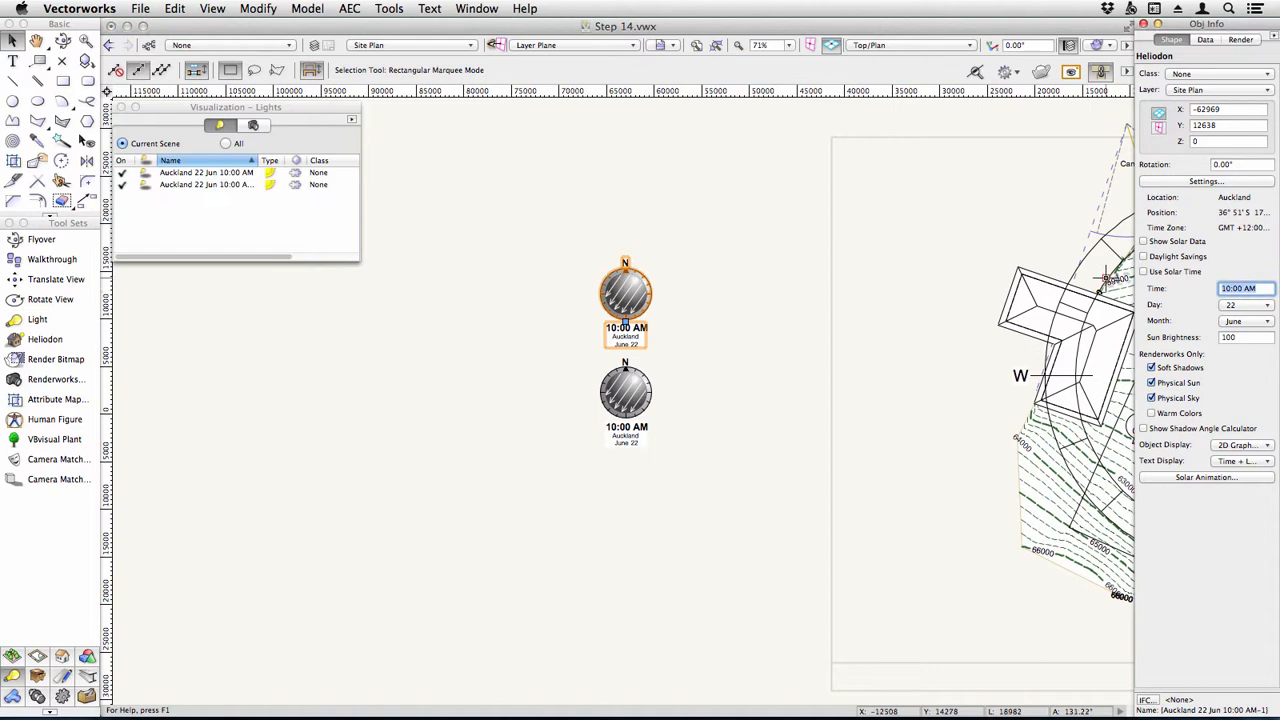
{"action": "type", "text": "12:00 PM"}
{"action": "key", "text": "Return"}
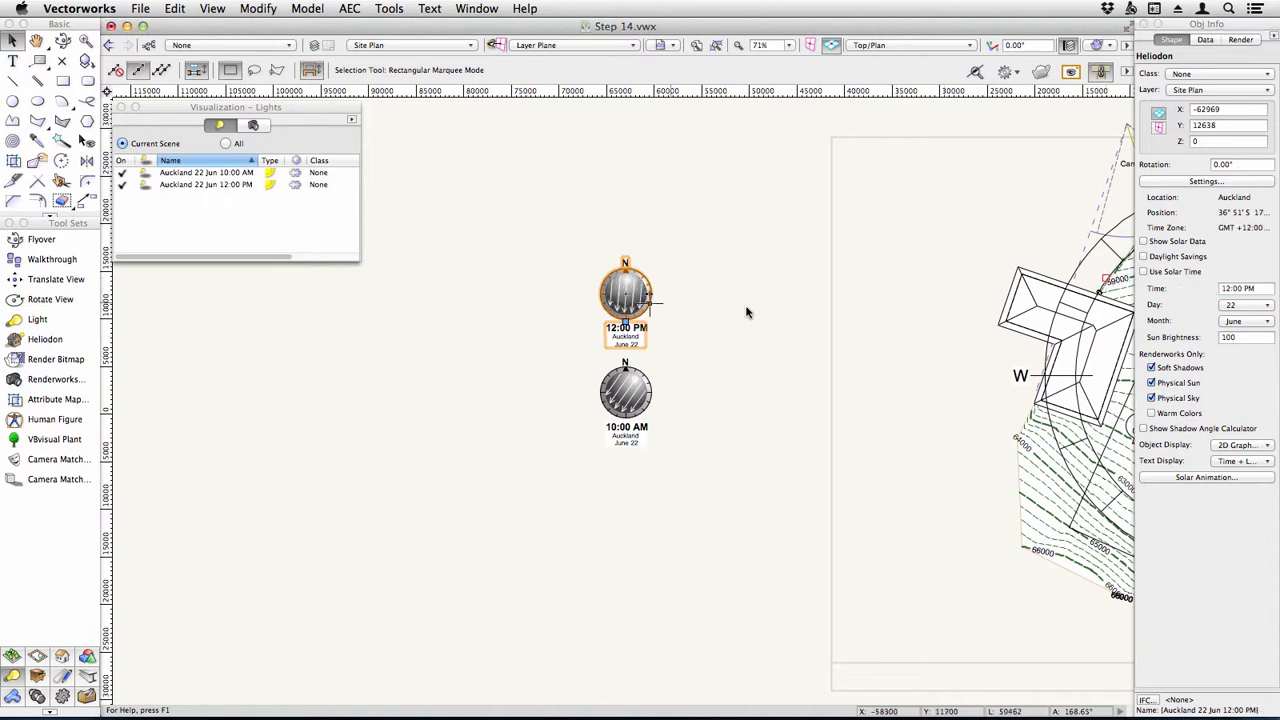
- Duplicate the 12:00 PM heliodon directly above itself and set the copy's time to 3:00 PM
{"action": "left_click_drag", "start_coordinate": [641, 296], "coordinate": [641, 201]}
{"action": "left_click_drag", "start_coordinate": [1249, 289], "coordinate": [1218, 289]}
{"action": "type", "text": "1"}
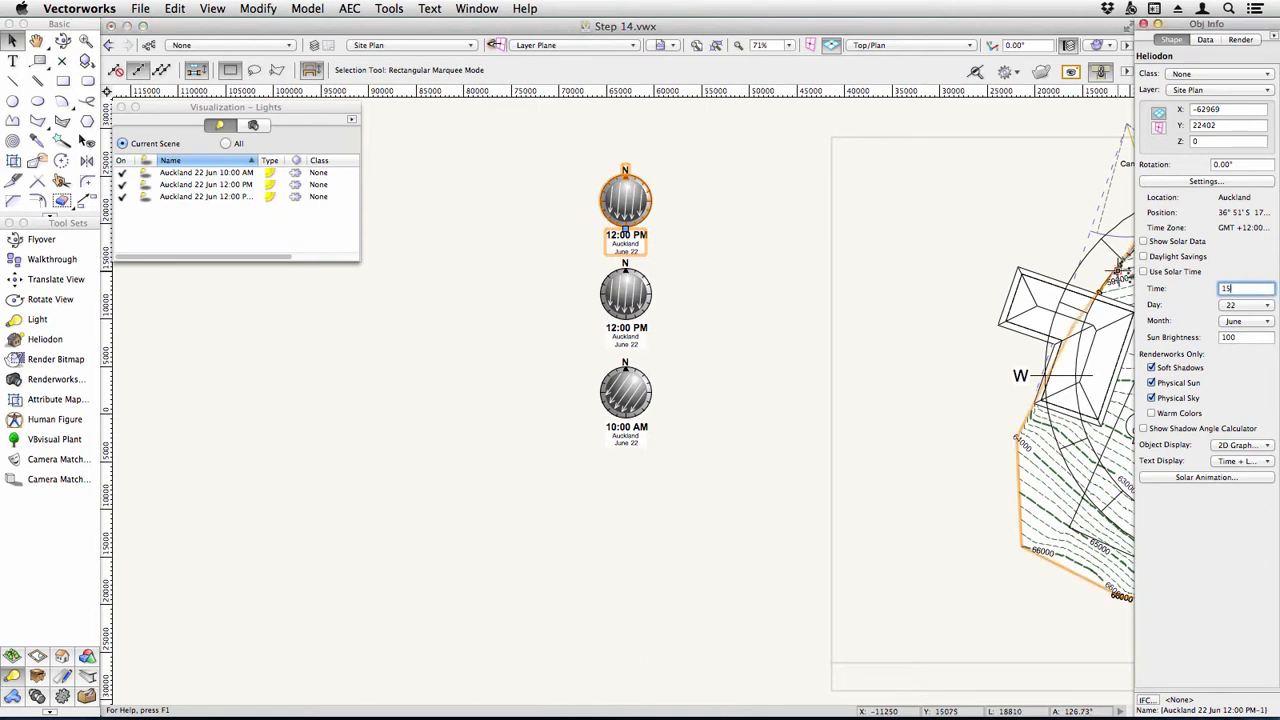
{"action": "type", "text": "5"}
{"action": "key", "text": "Return"}
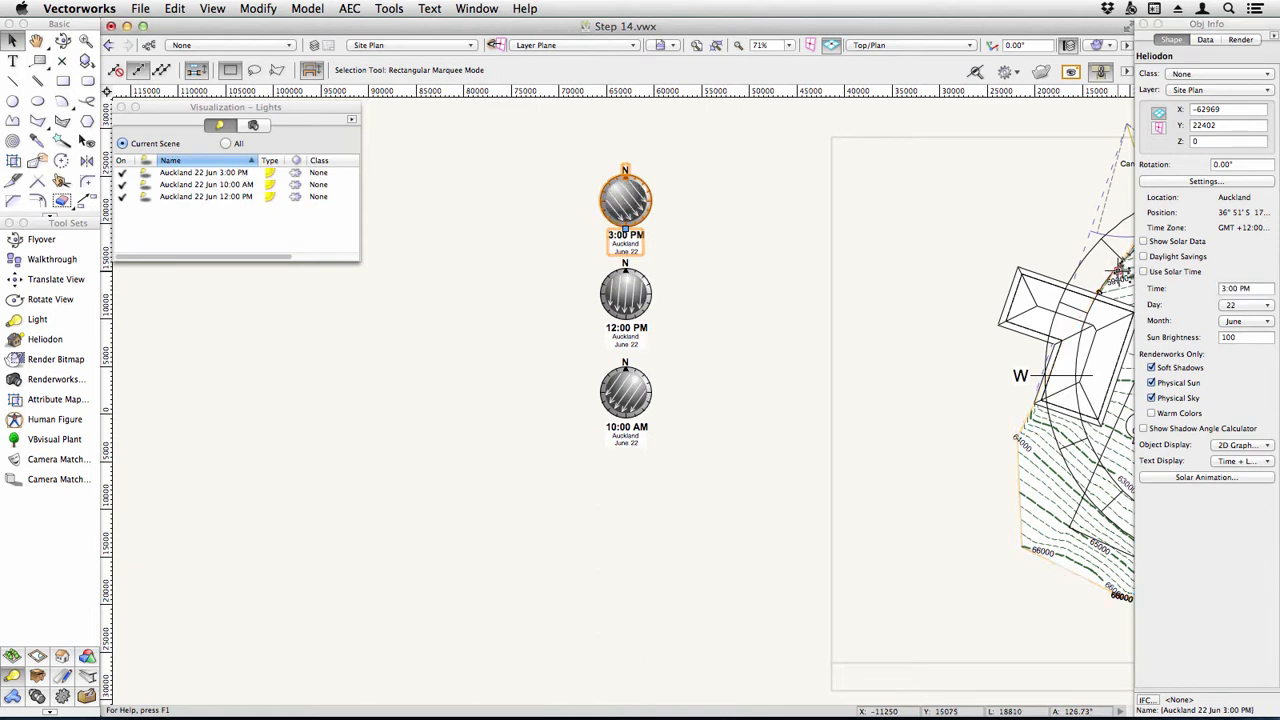
{"action": "left_click", "coordinate": [198, 175]}
{"action": "left_click", "coordinate": [193, 186]}
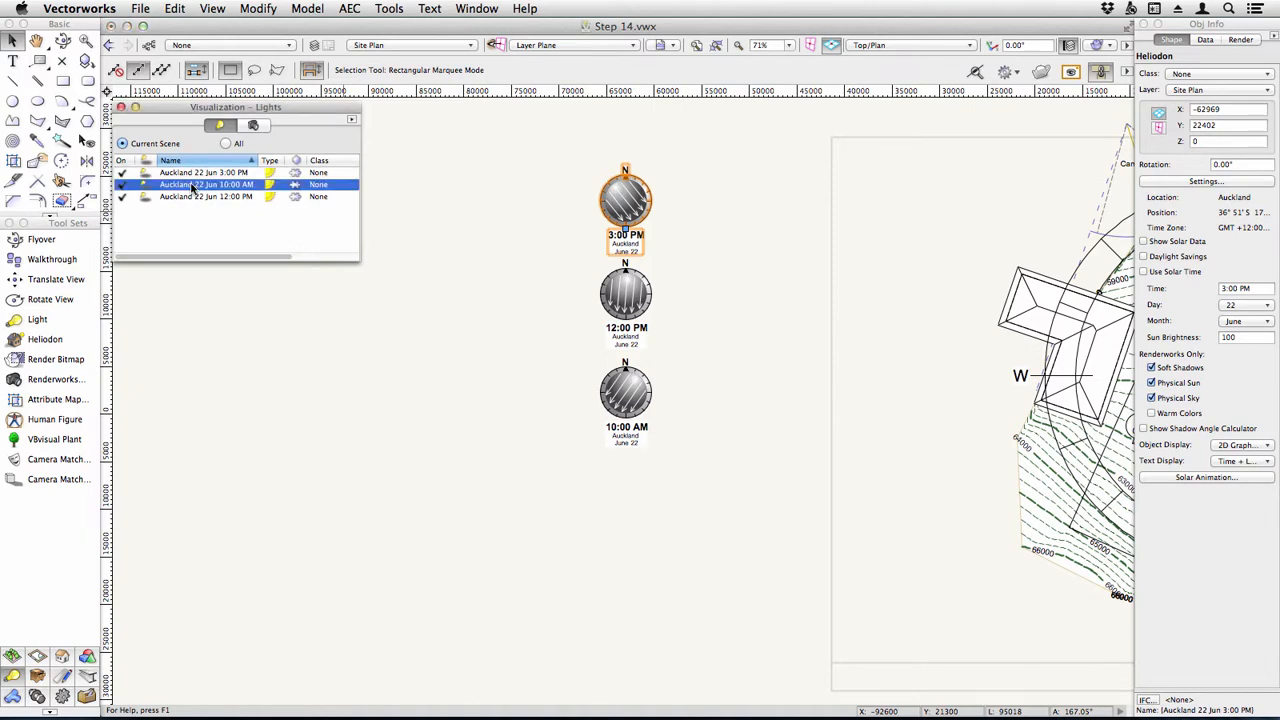
{"action": "left_click", "coordinate": [186, 197]}
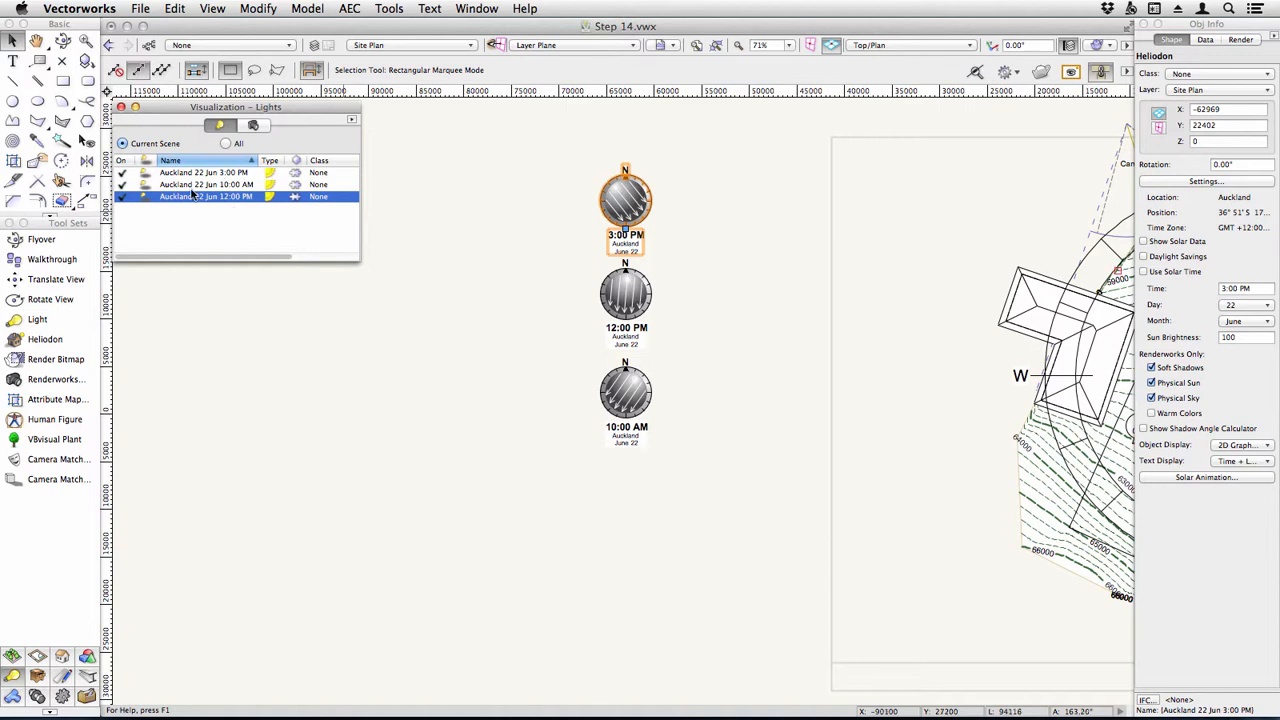
- On sheet layer 022 [Solar Study], turn off the 3:00 PM and 12:00 PM heliodons for the Summer Morning viewport
{"action": "left_click", "coordinate": [423, 33]}
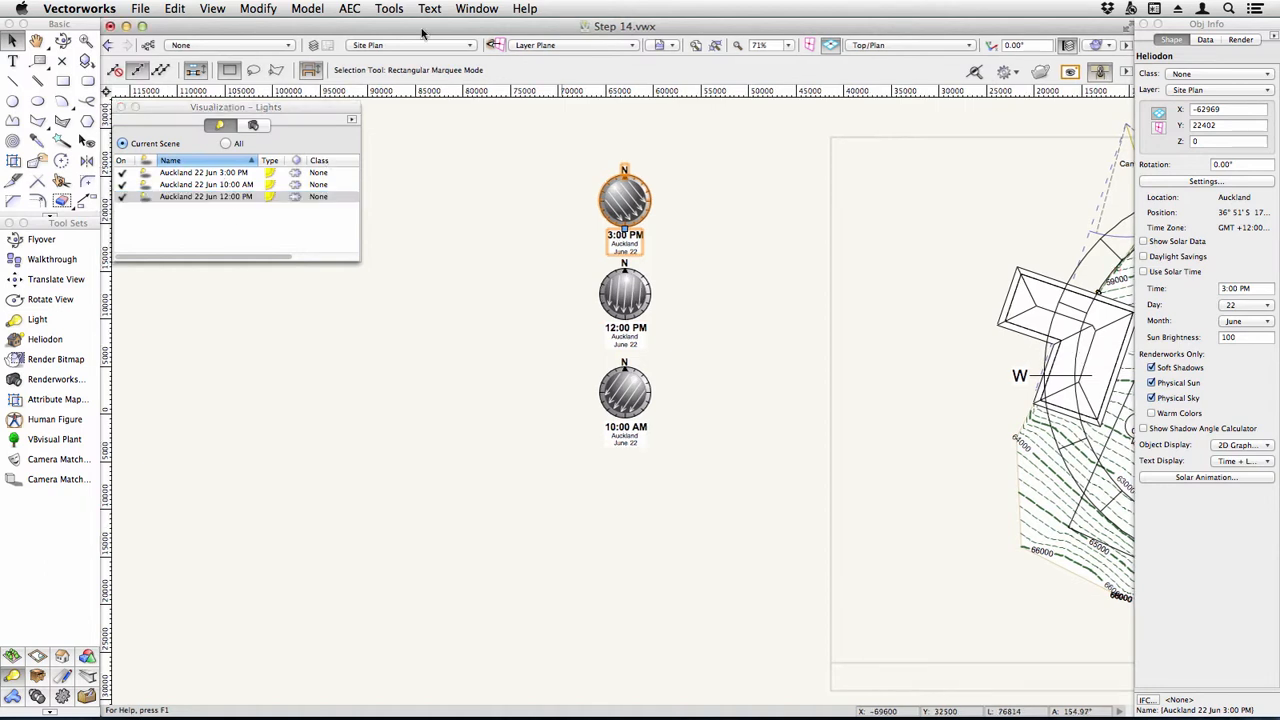
{"action": "left_click", "coordinate": [469, 50]}
{"action": "left_click", "coordinate": [462, 265]}
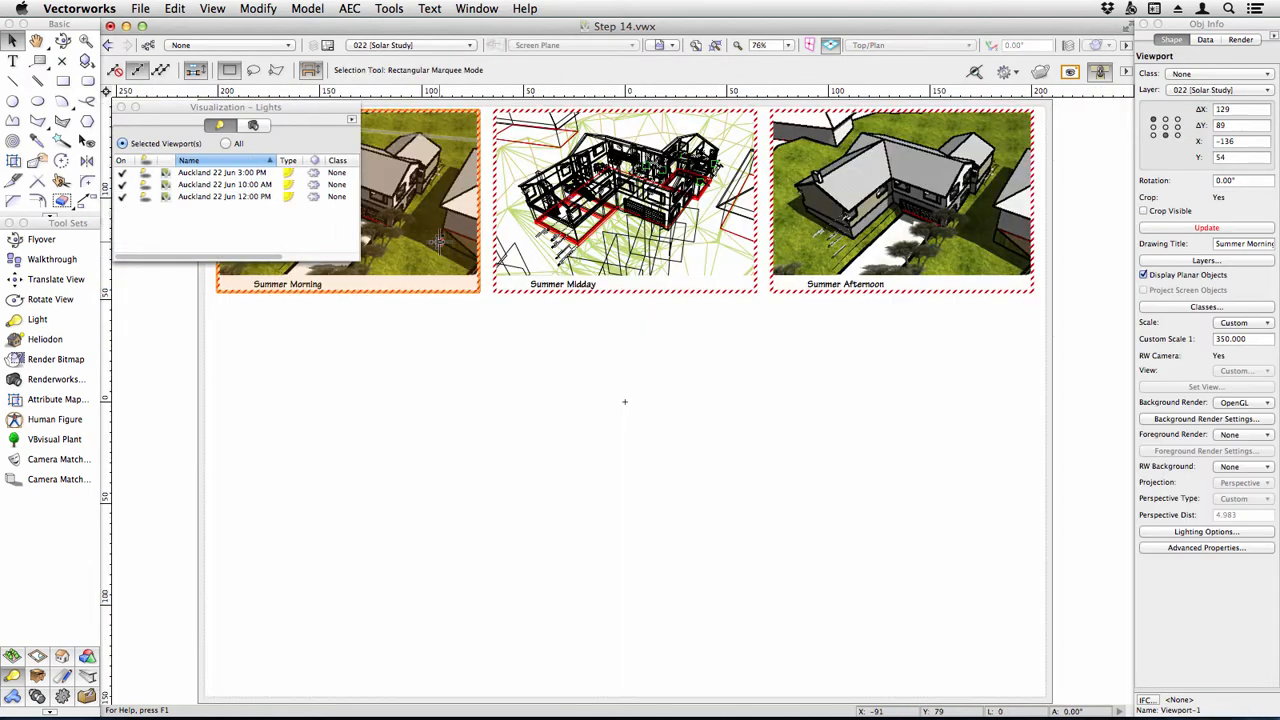
{"action": "left_click", "coordinate": [121, 173]}
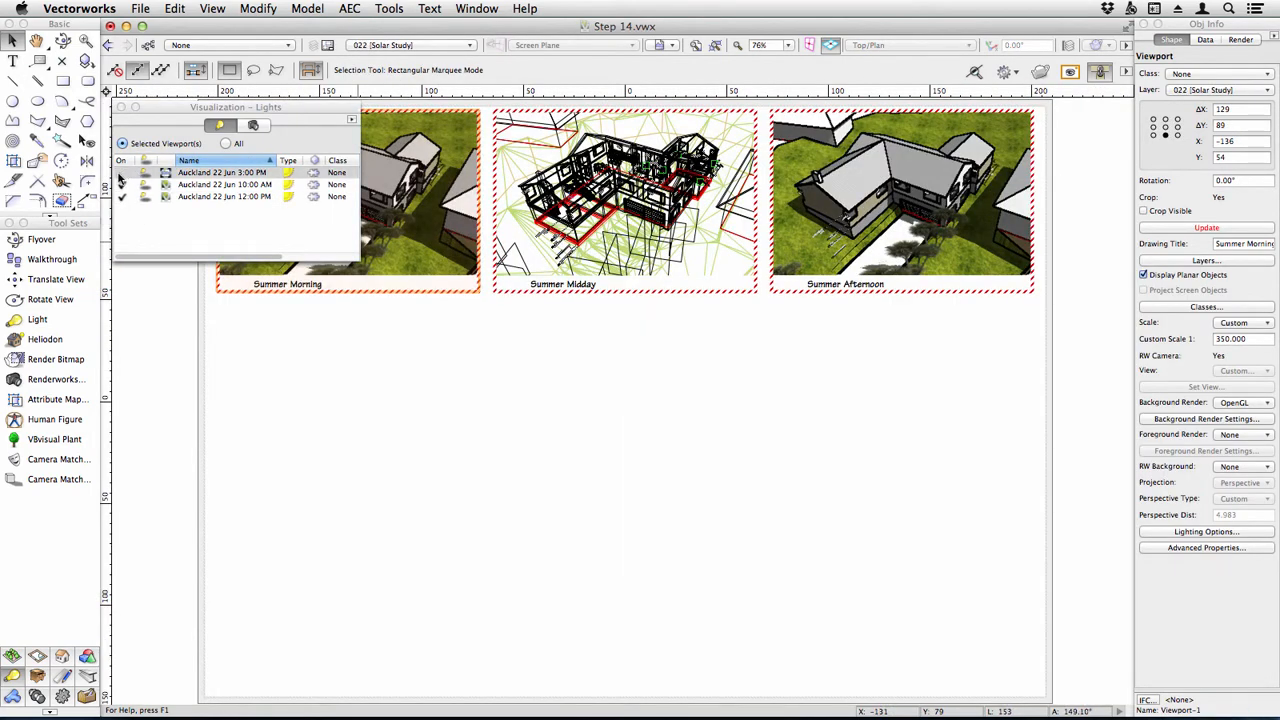
{"action": "left_click", "coordinate": [120, 197]}
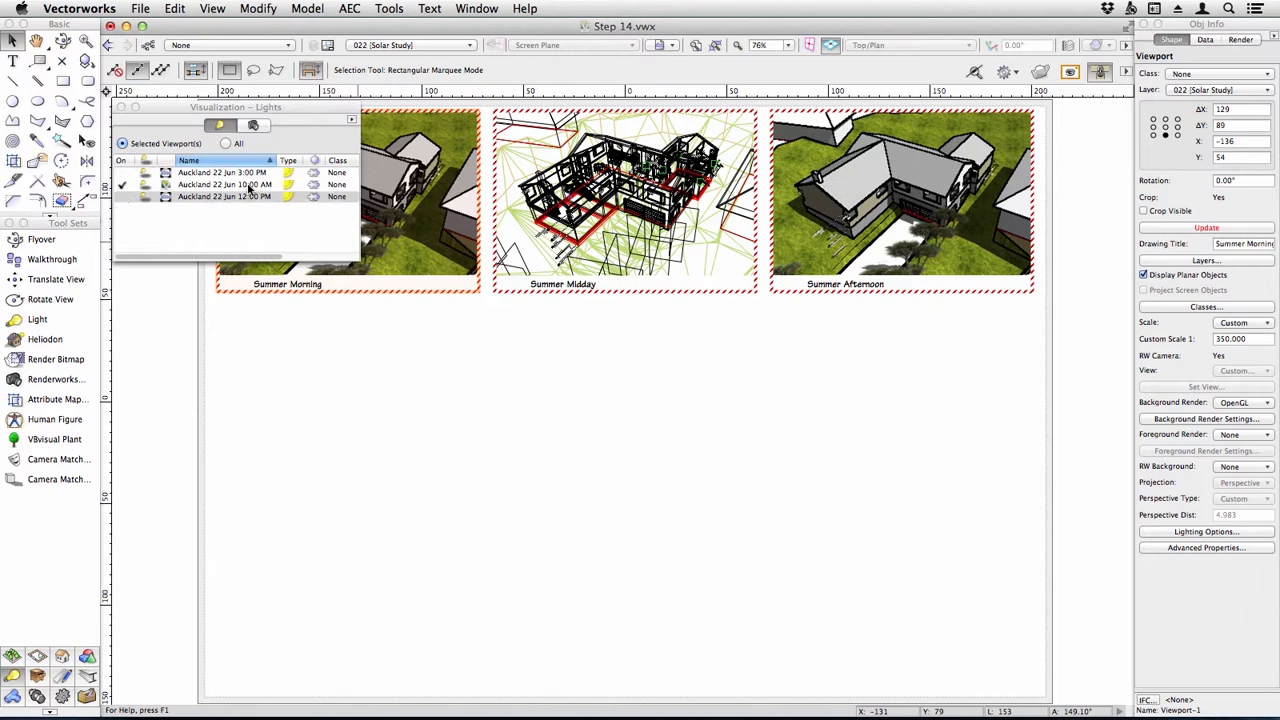
- Turn off the 3:00 PM and 10:00 AM heliodons for the Summer Midday viewport
{"action": "left_click", "coordinate": [575, 199]}
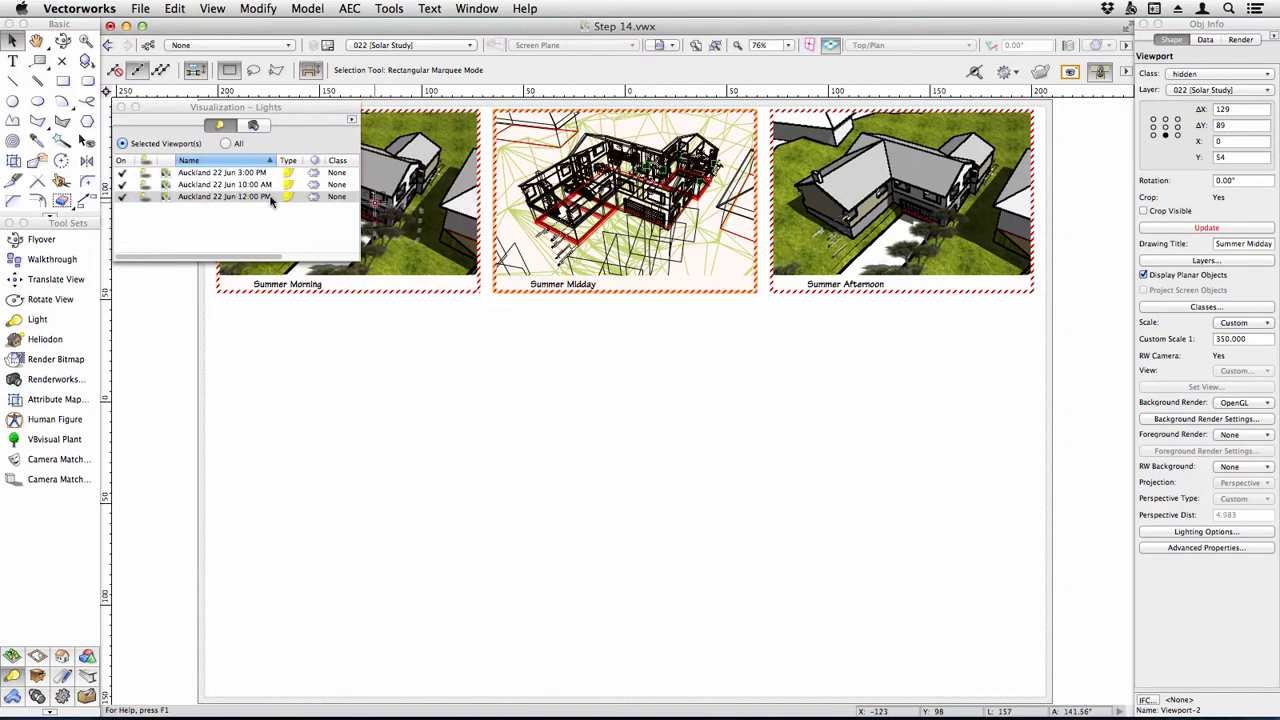
{"action": "left_click", "coordinate": [122, 174]}
{"action": "left_click", "coordinate": [122, 184]}
{"action": "left_click", "coordinate": [121, 173]}
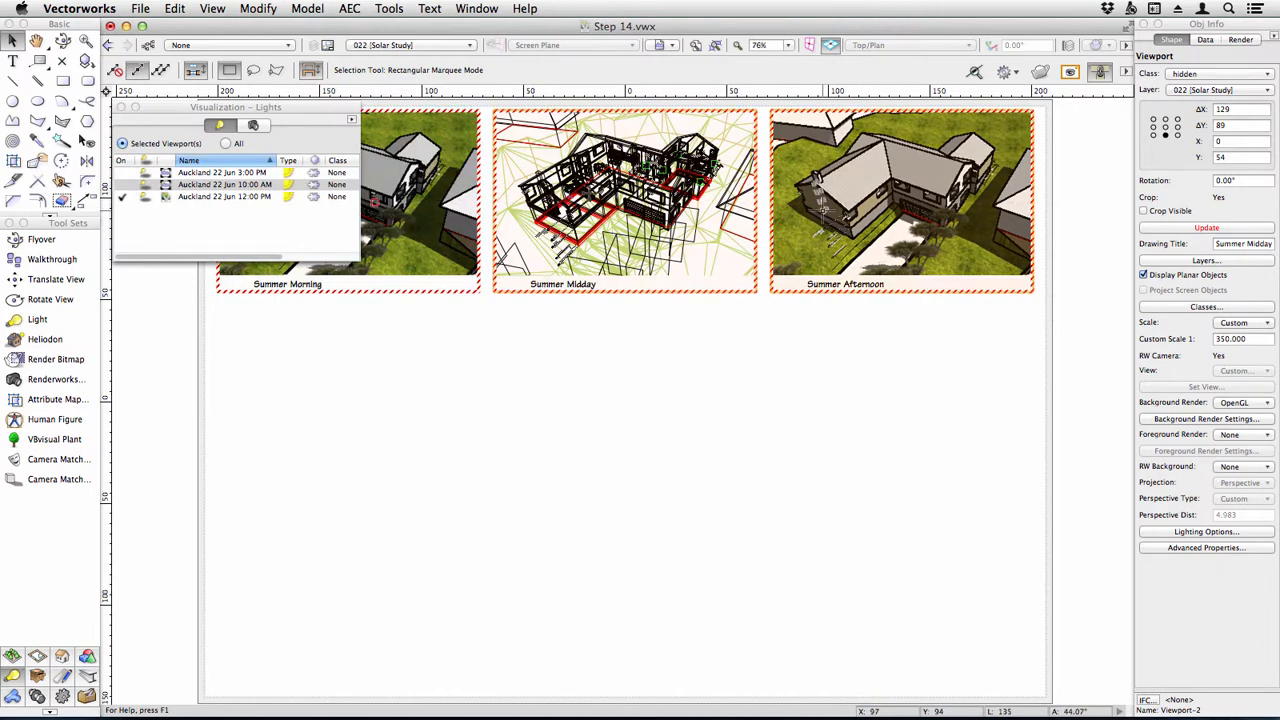
- Turn off the 10:00 AM and 12:00 PM heliodons for the Summer Afternoon viewport
{"action": "left_click", "coordinate": [806, 207]}
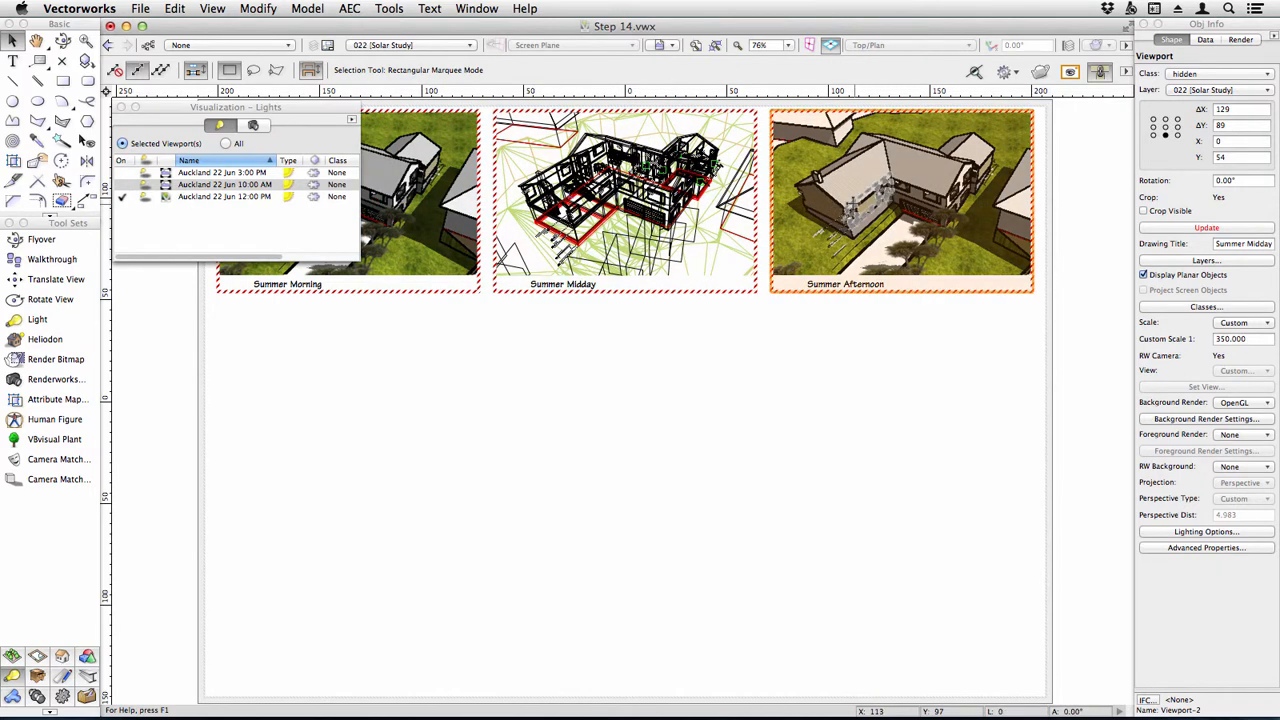
{"action": "left_click", "coordinate": [122, 186]}
{"action": "left_click", "coordinate": [122, 197]}
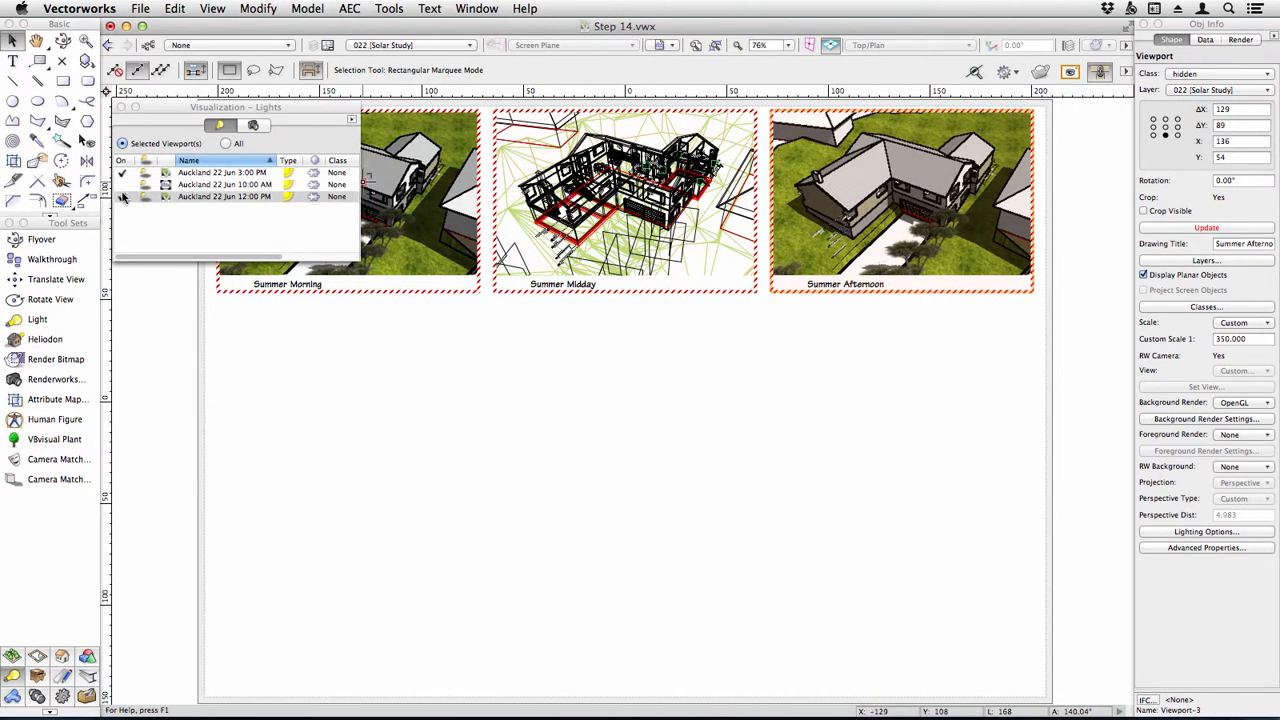
- Select the Summer Morning, Summer Midday and Summer Afternoon viewports together and update their renderings
{"action": "left_click", "coordinate": [438, 220], "text": "shift"}
{"action": "left_click", "coordinate": [594, 212], "text": "shift"}
{"action": "left_click", "coordinate": [1207, 228]}
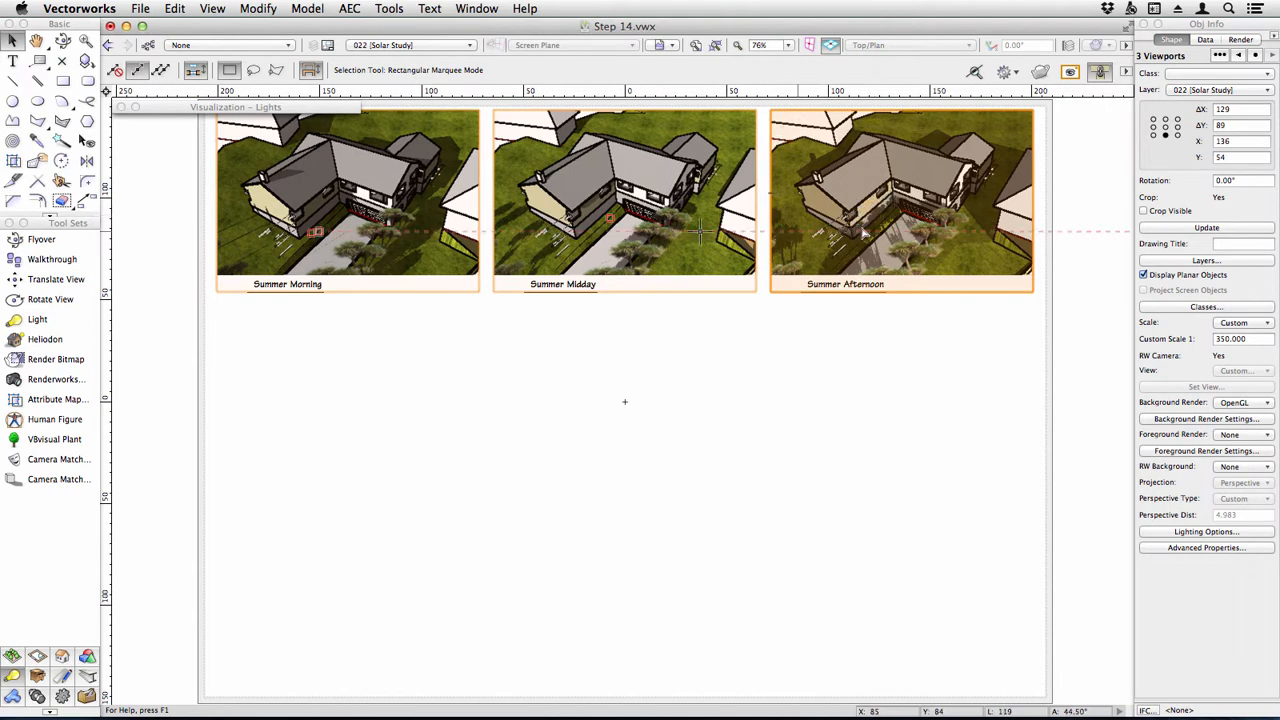
- On the Site Plan layer, set the month of the three selected heliodons to December
{"action": "left_click", "coordinate": [437, 48]}
{"action": "left_click", "coordinate": [395, 343]}
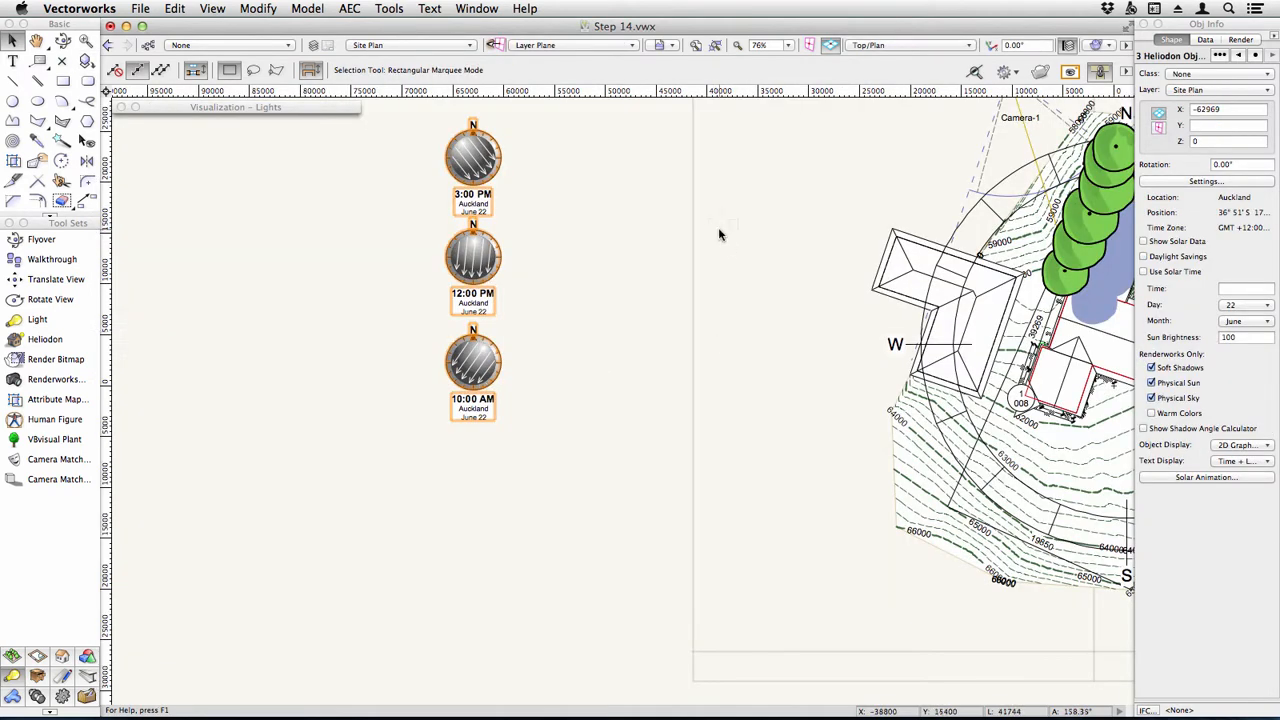
{"action": "left_click", "coordinate": [1258, 321]}
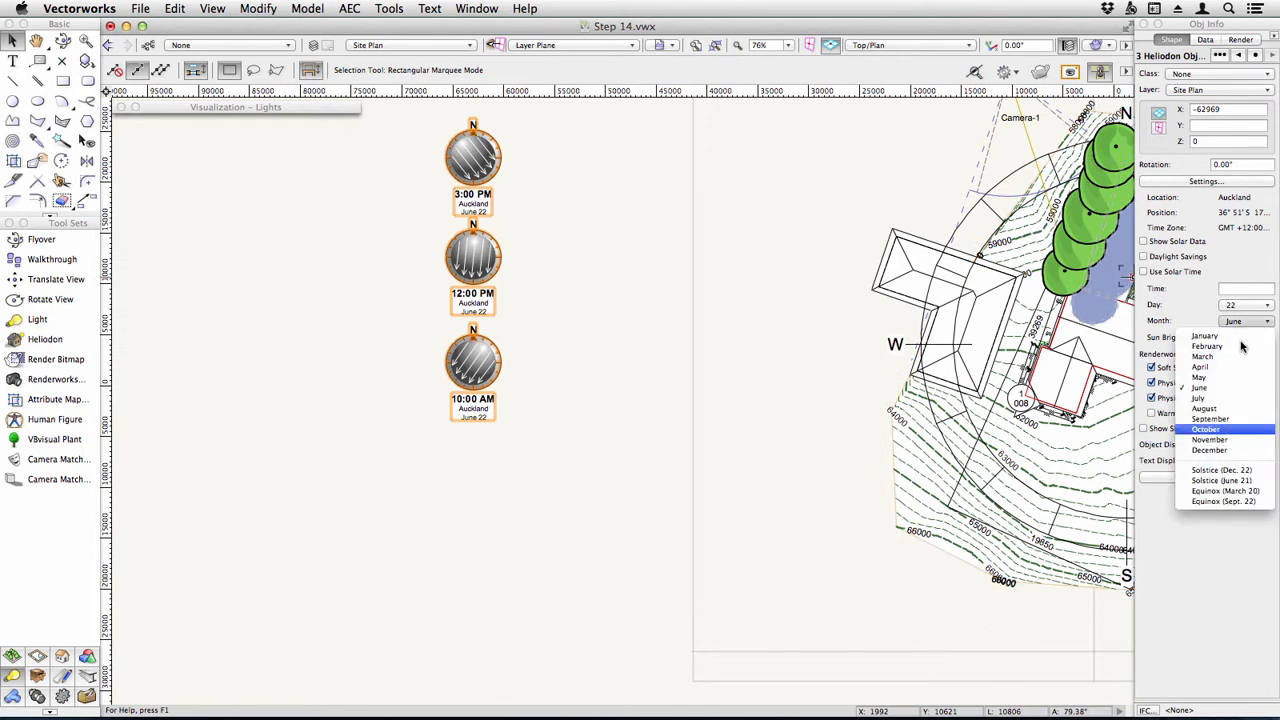
{"action": "left_click", "coordinate": [1201, 452]}
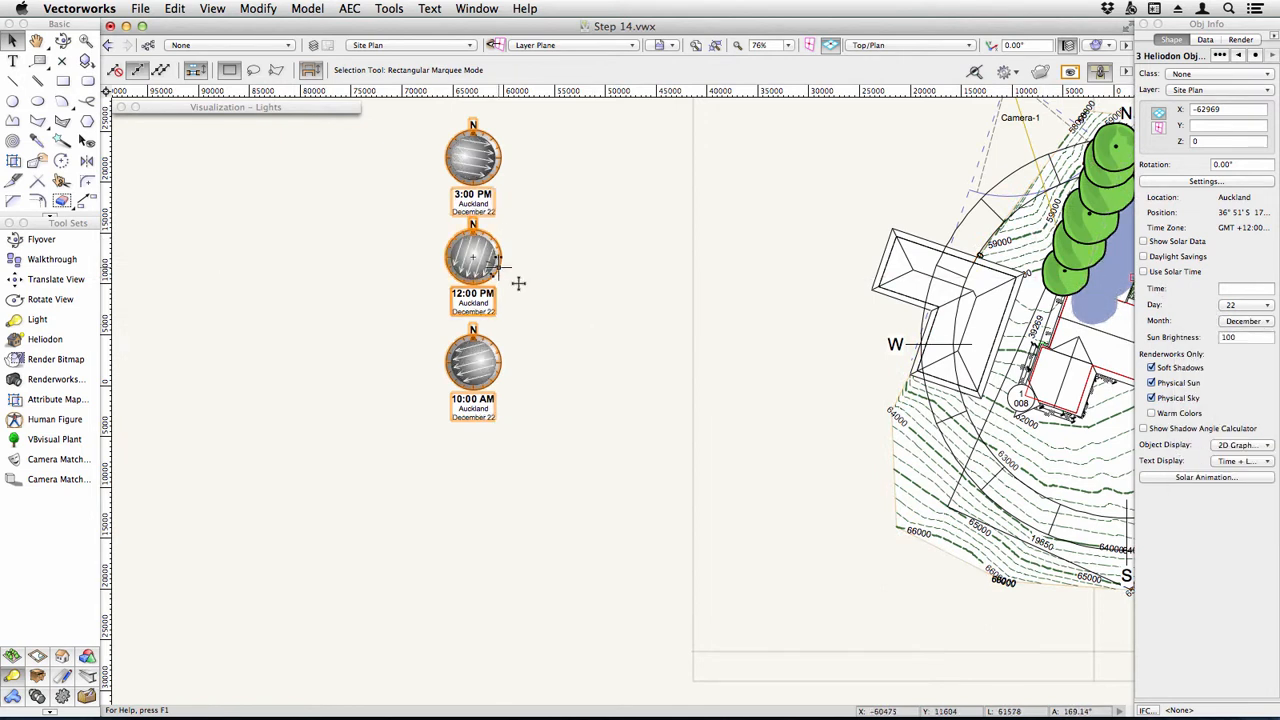
- Duplicate the three December heliodons into a second column beside them and set the copies' date to Equinox (Sept. 22)
{"action": "left_click_drag", "start_coordinate": [473, 257], "coordinate": [545, 257], "text": "alt"}
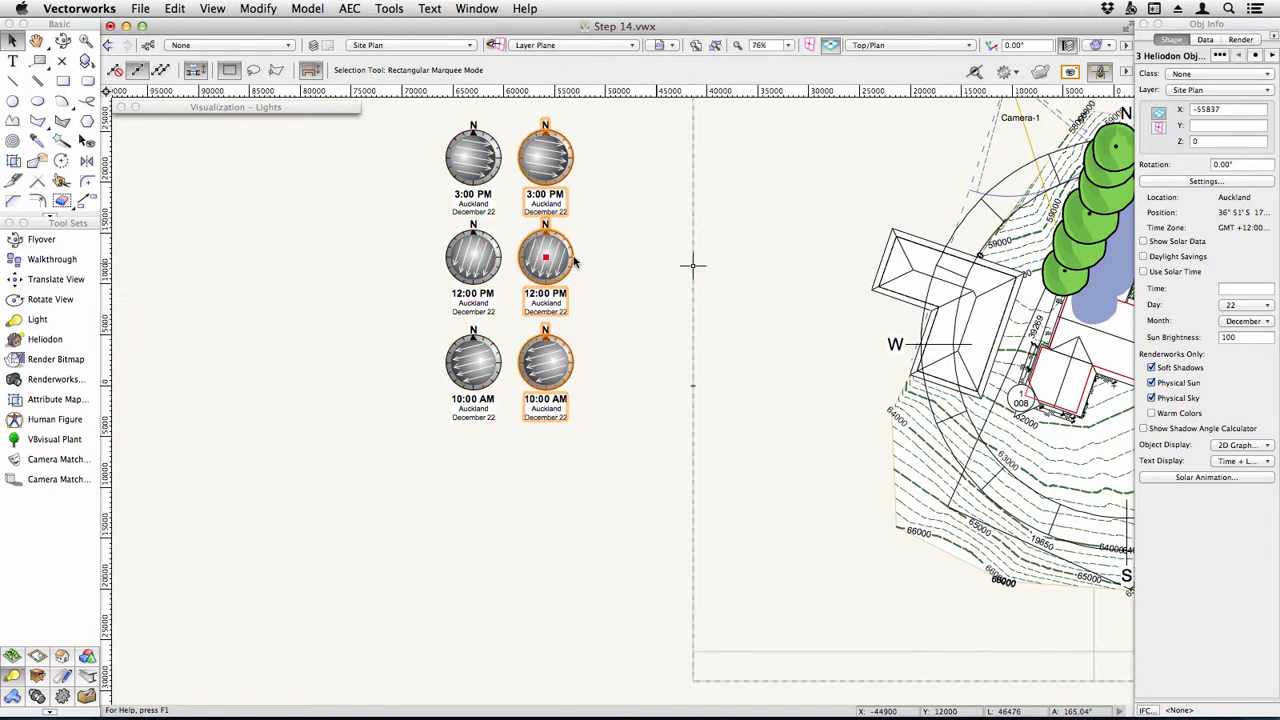
{"action": "left_click", "coordinate": [1262, 322]}
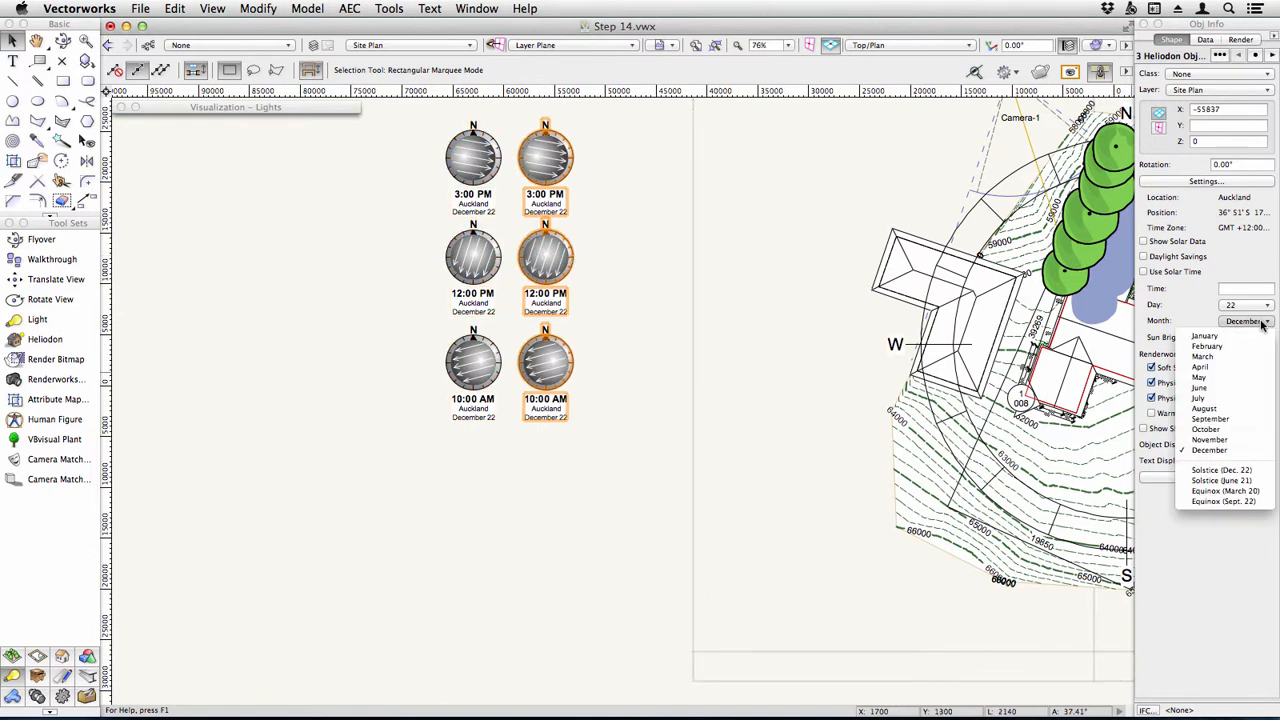
{"action": "left_click", "coordinate": [1224, 501]}
- Duplicate the three September heliodons into a third column beside them and set the copies' date to Solstice (June 21)
{"action": "left_click_drag", "start_coordinate": [543, 363], "coordinate": [613, 366]}
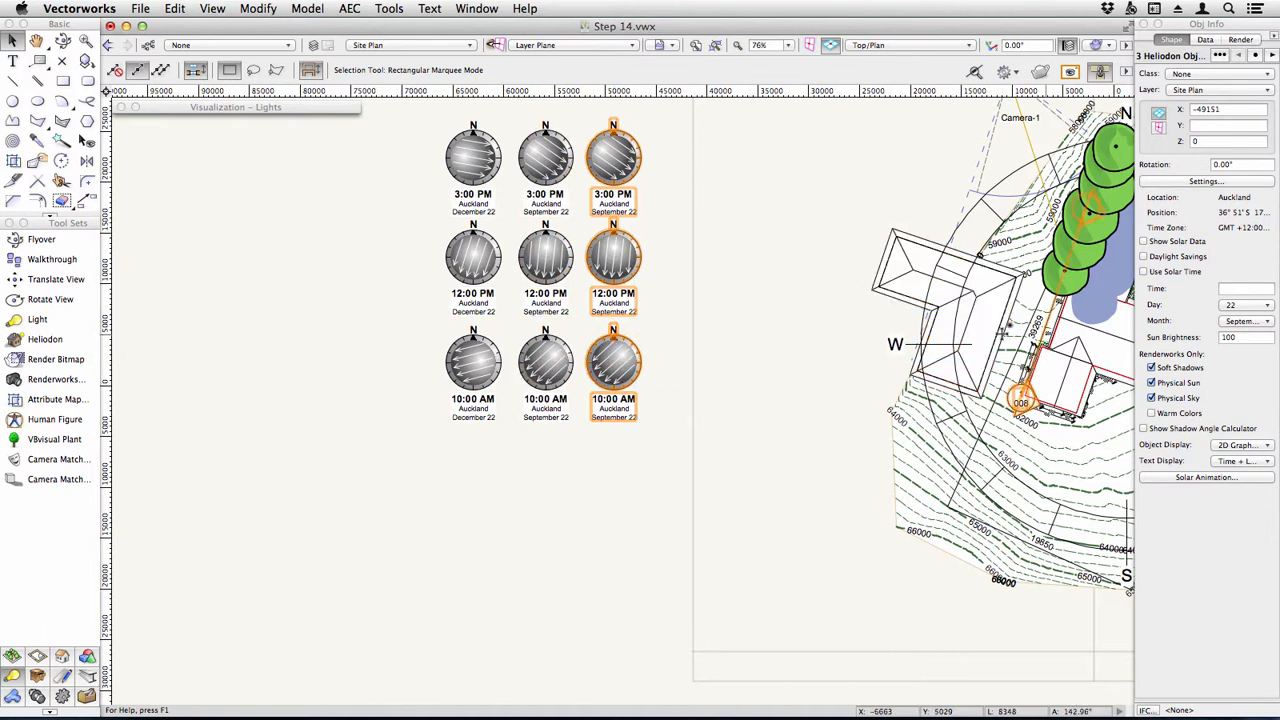
{"action": "left_click", "coordinate": [1240, 321]}
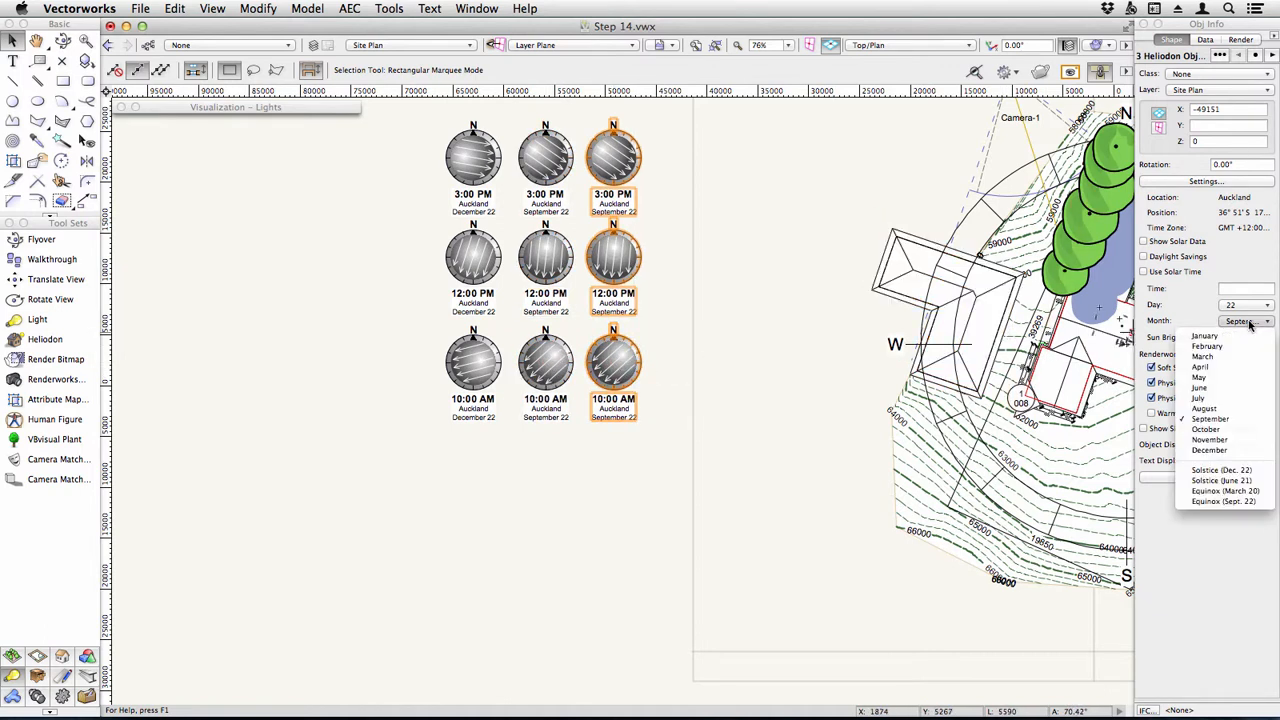
{"action": "left_click", "coordinate": [1255, 482]}
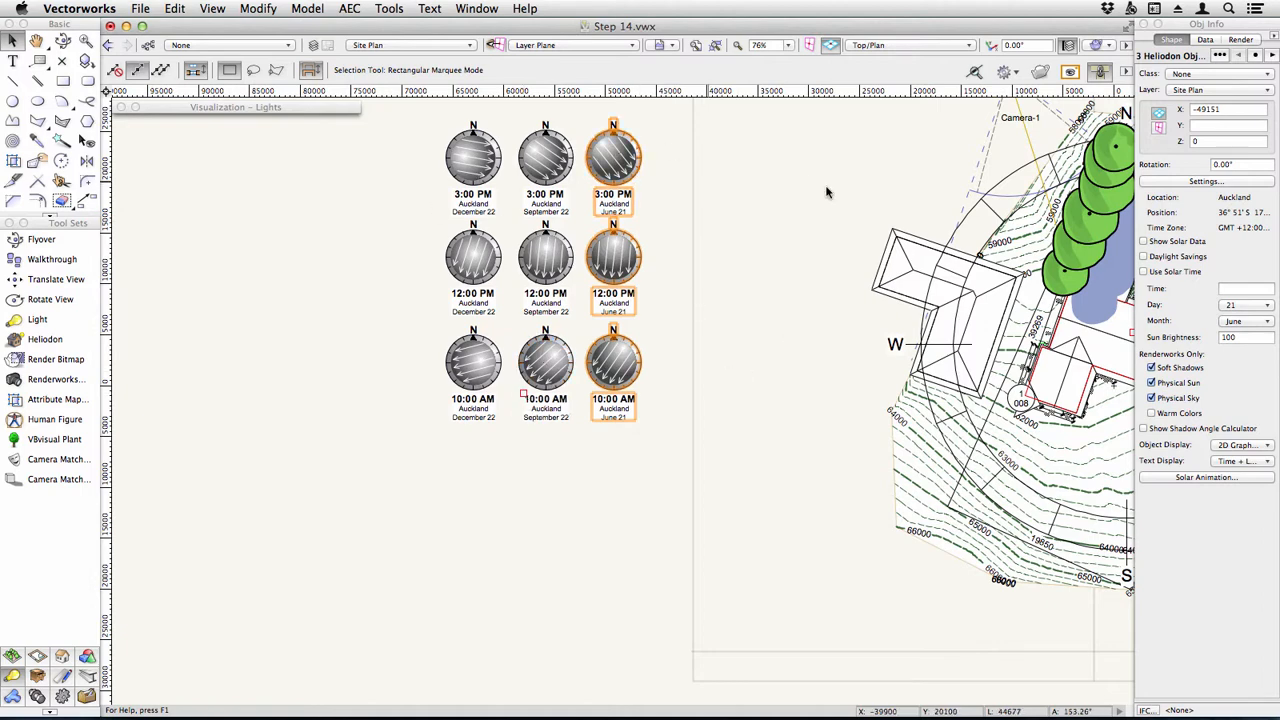
- On sheet layer 022 [Solar Study], leave only the December 10:00 AM heliodon on for Summer Morning and only December 12:00 PM for Summer Midday
{"action": "left_click", "coordinate": [403, 48]}
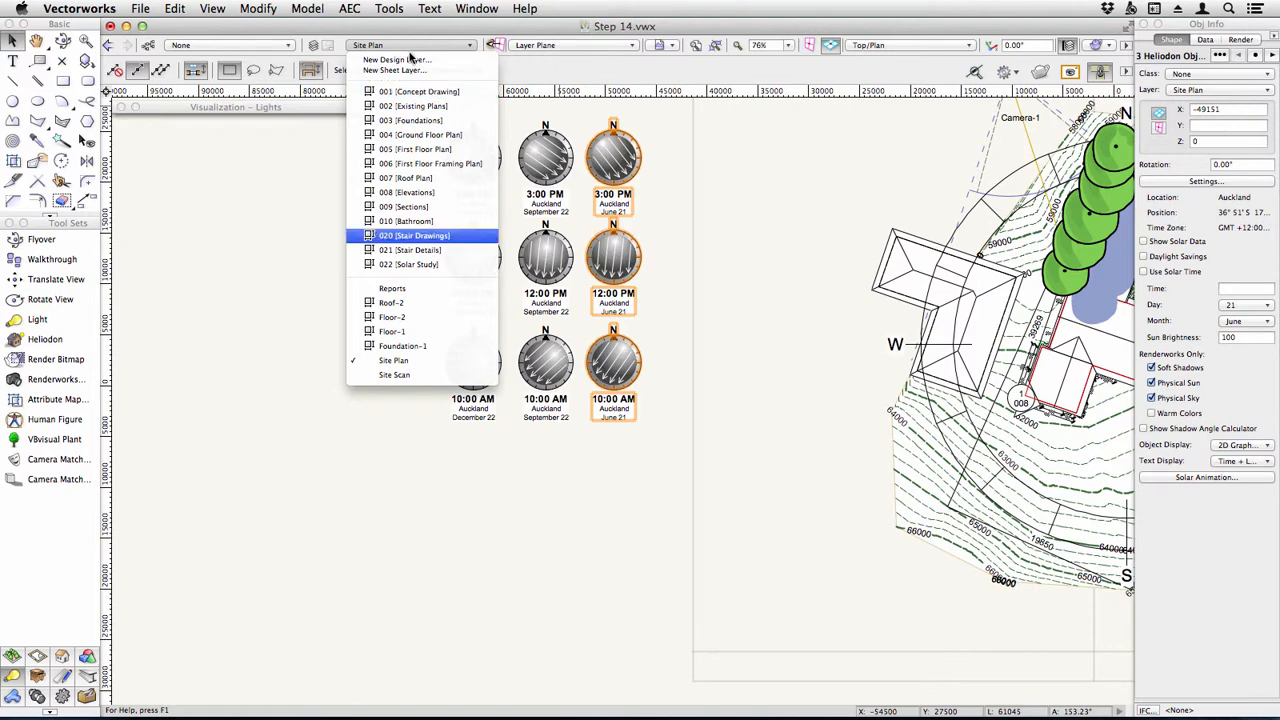
{"action": "left_click", "coordinate": [430, 264]}
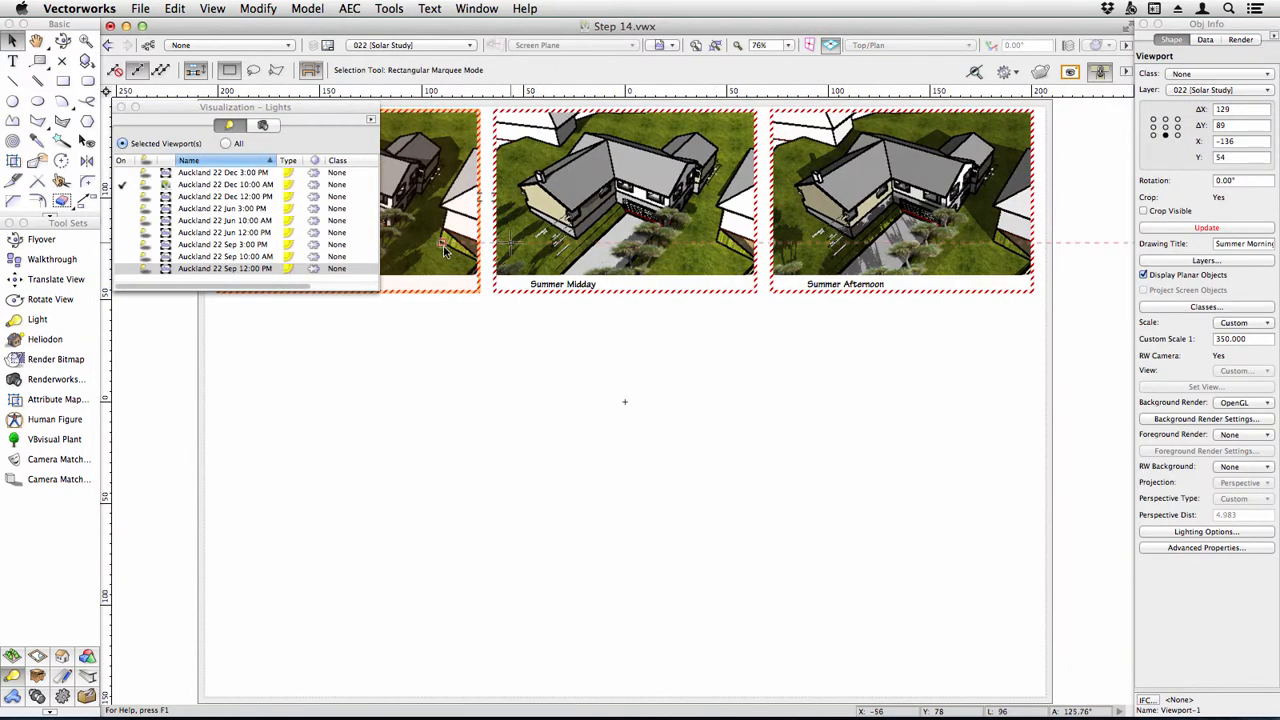
{"action": "left_click", "coordinate": [590, 200]}
{"action": "left_click", "coordinate": [186, 195]}
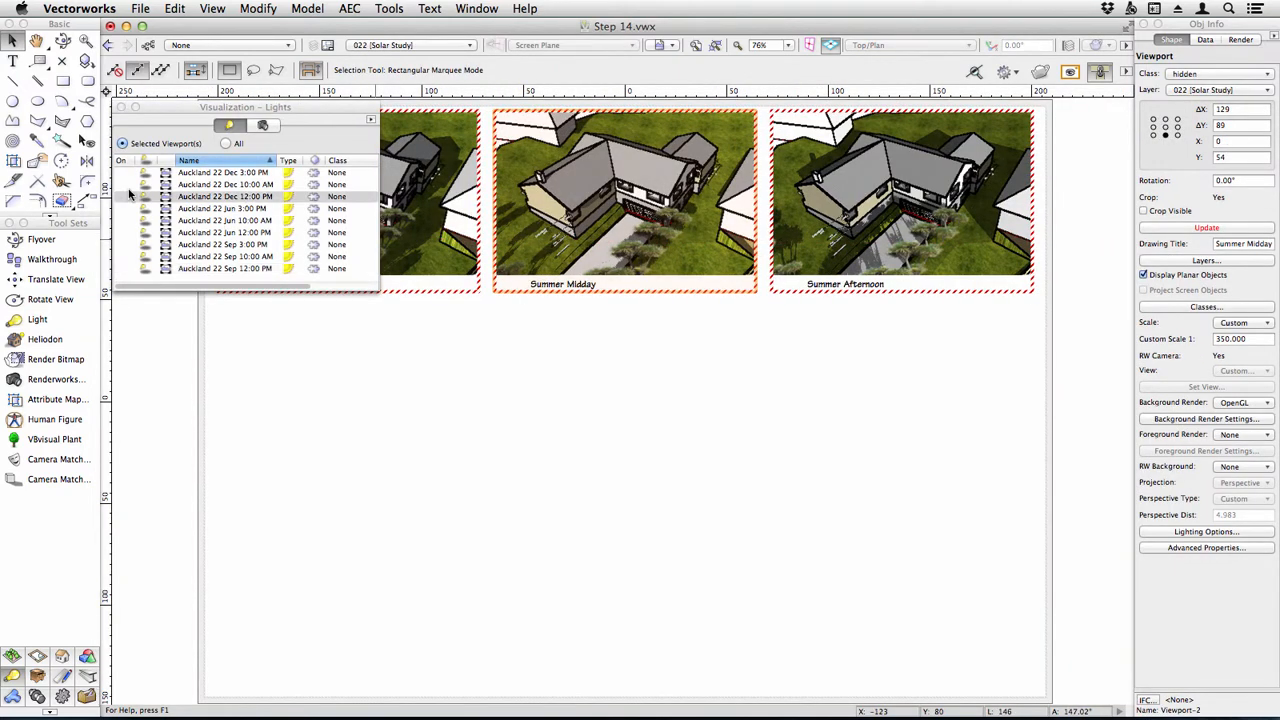
- Turn off all June and September heliodons for the Summer Afternoon viewport, leaving only December 3:00 PM on
{"action": "left_click", "coordinate": [838, 184]}
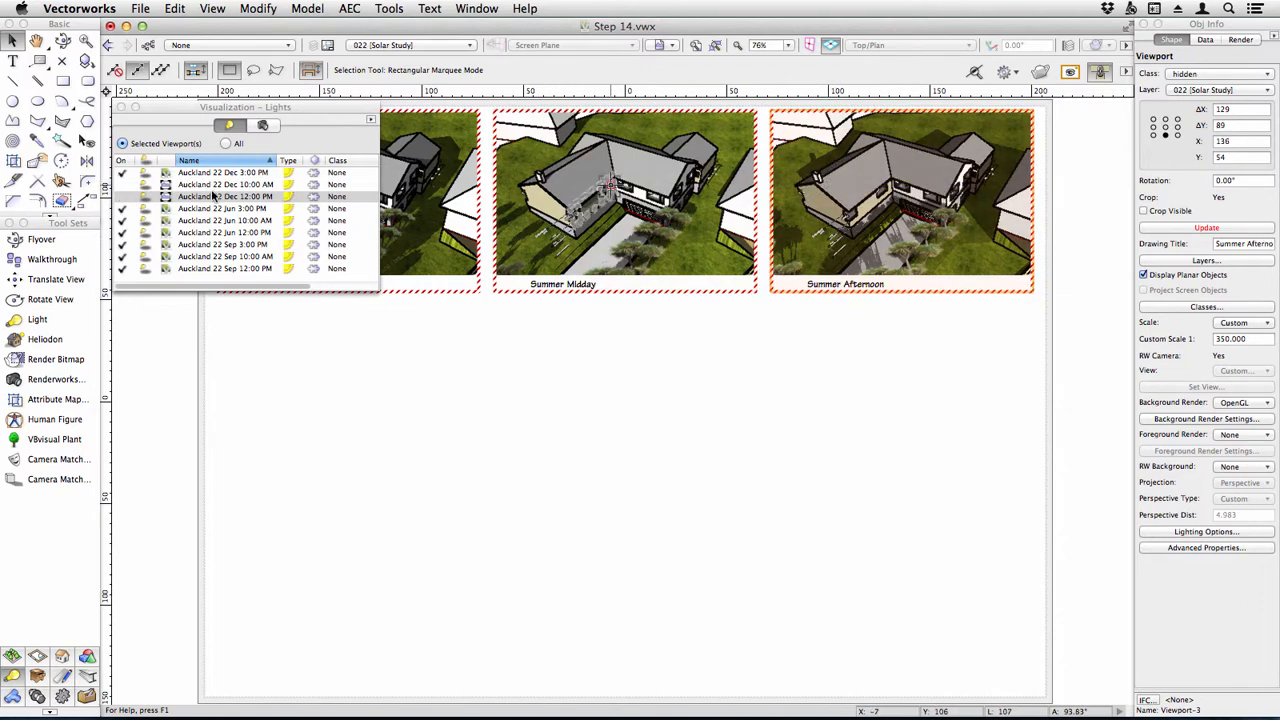
{"action": "left_click", "coordinate": [122, 209]}
{"action": "left_click", "coordinate": [120, 222]}
{"action": "left_click", "coordinate": [121, 244]}
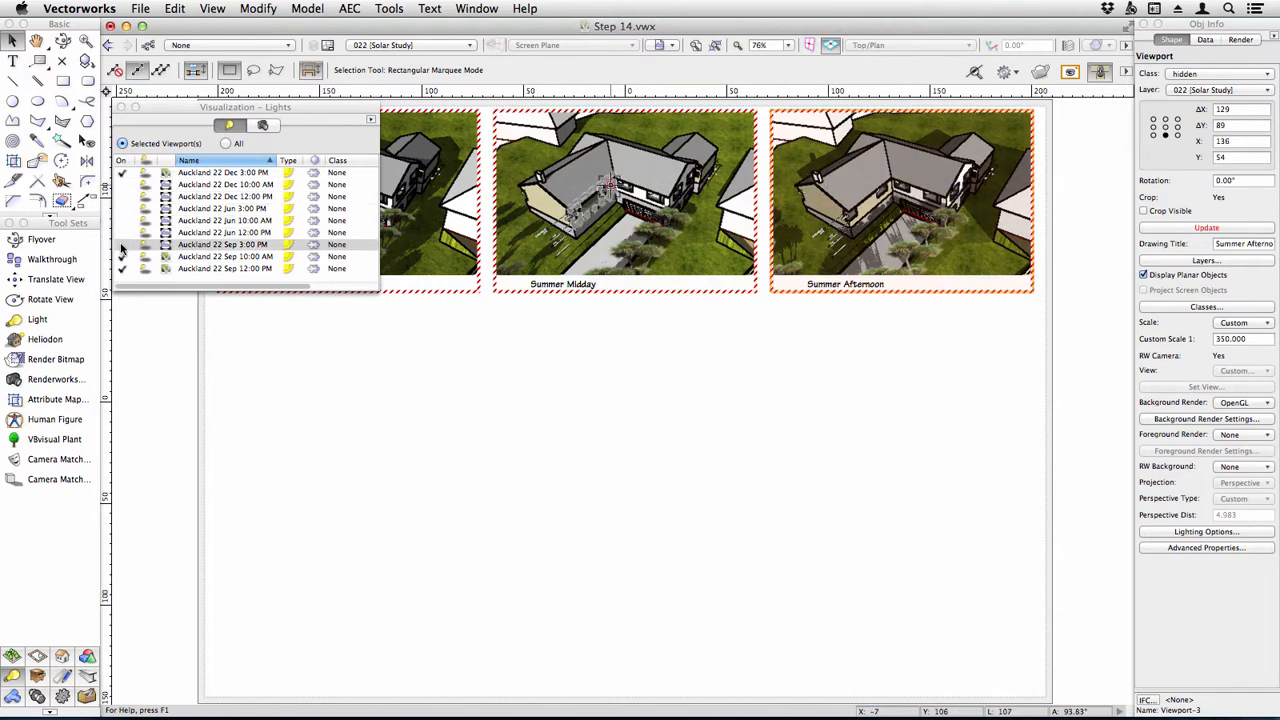
{"action": "left_click", "coordinate": [121, 256]}
{"action": "left_click", "coordinate": [121, 268]}
- Duplicate the three summer viewports directly below themselves as a second row on the sheet
{"action": "left_click", "coordinate": [418, 258]}
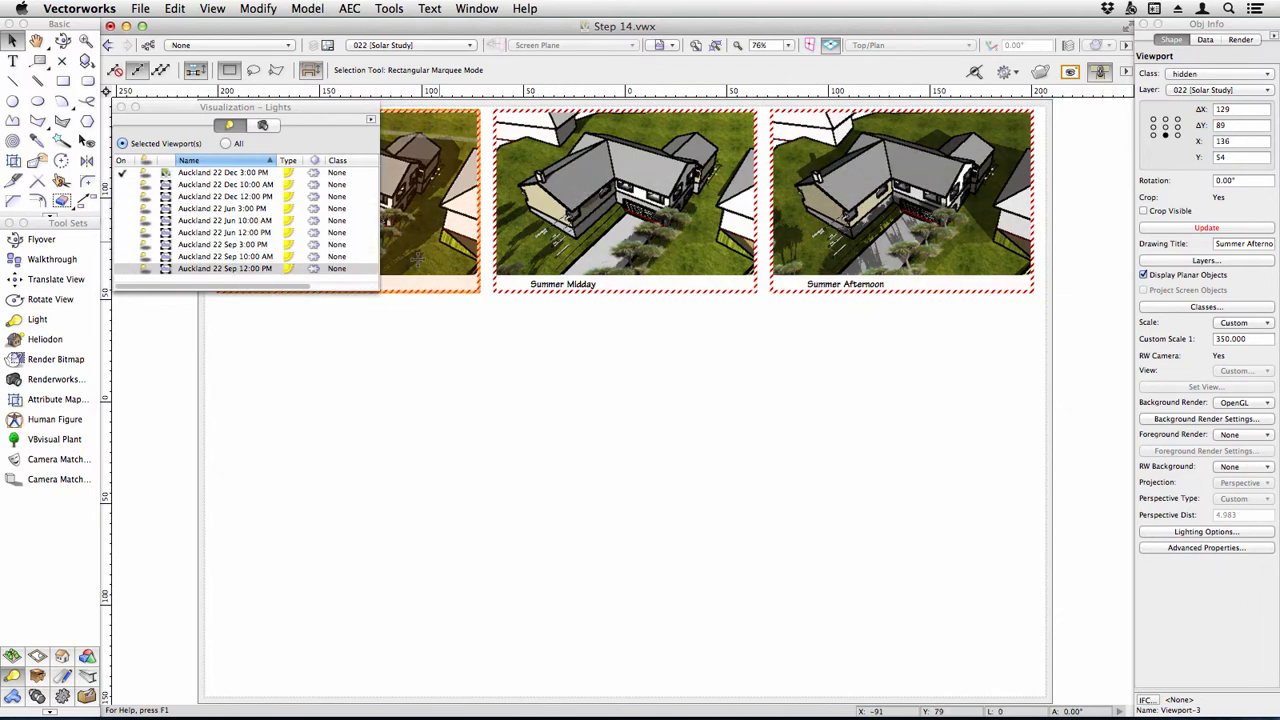
{"action": "left_click", "coordinate": [615, 243], "text": "shift"}
{"action": "left_click", "coordinate": [810, 240], "text": "shift"}
{"action": "left_click_drag", "start_coordinate": [792, 240], "coordinate": [790, 432]}
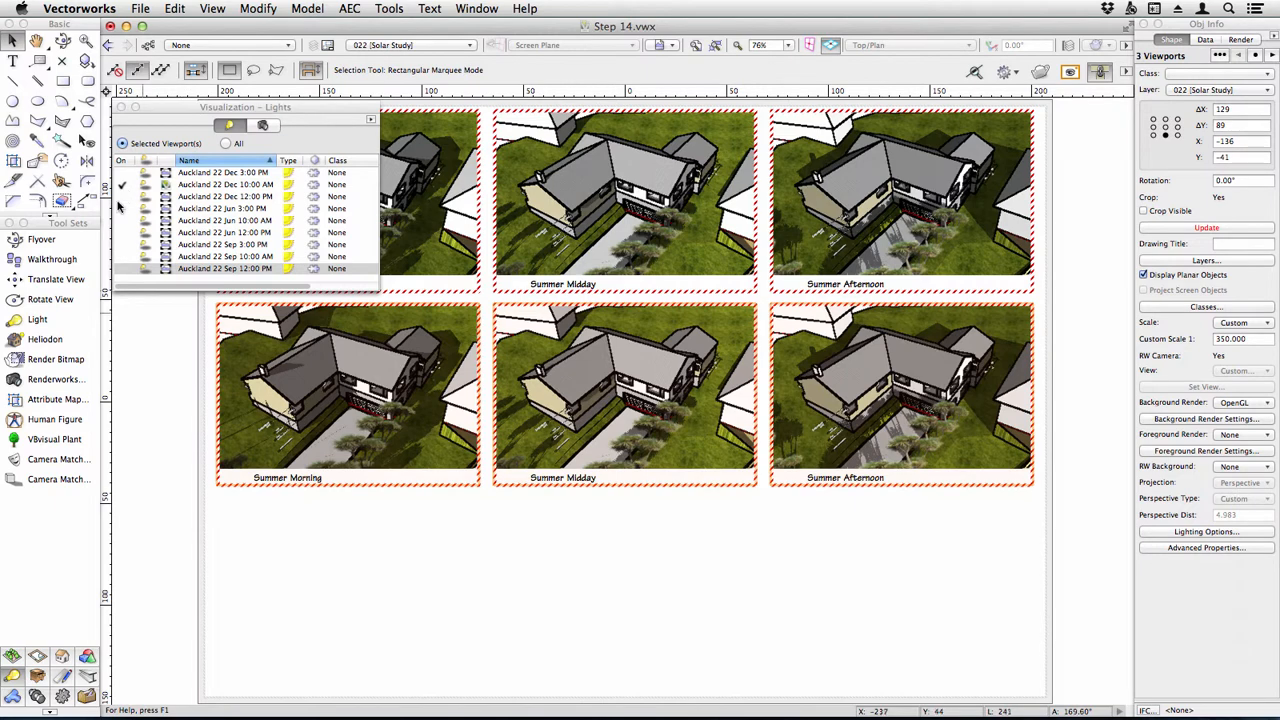
- Switch the second-row morning viewport from the December to the September 10:00 AM heliodon and title it Equinox Morning
{"action": "left_click", "coordinate": [152, 388]}
{"action": "left_click", "coordinate": [305, 400]}
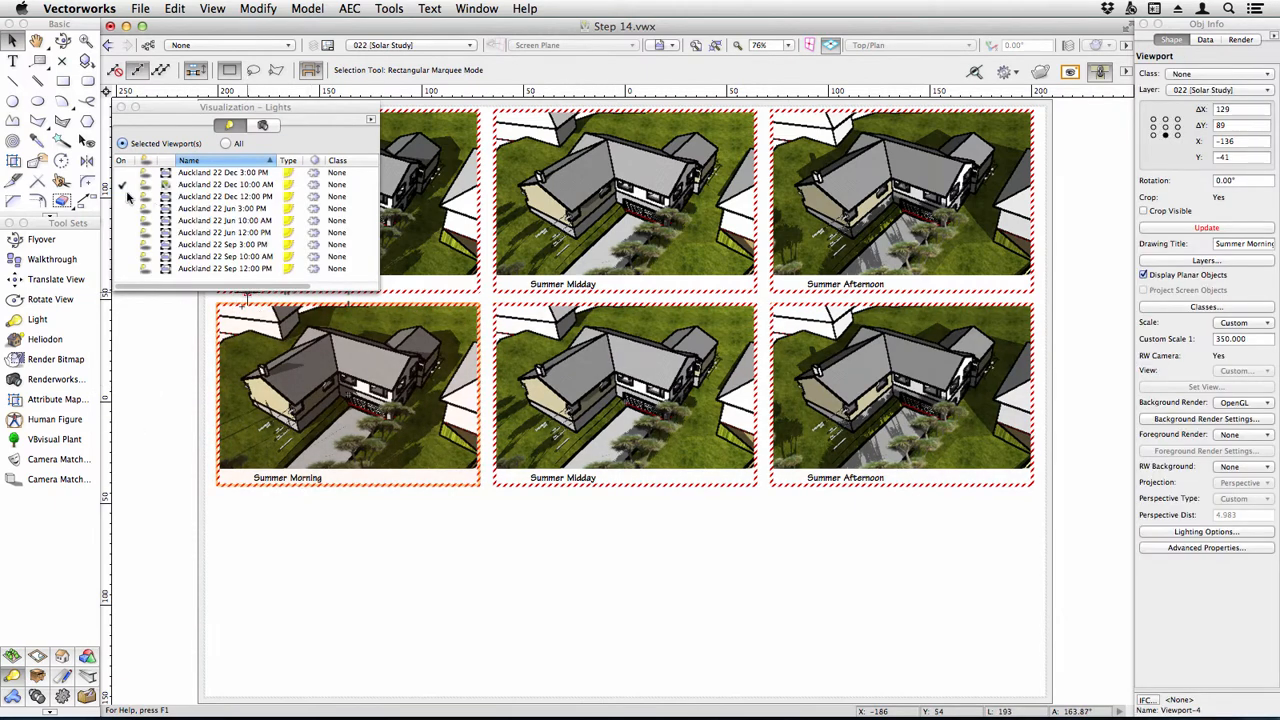
{"action": "left_click", "coordinate": [126, 186]}
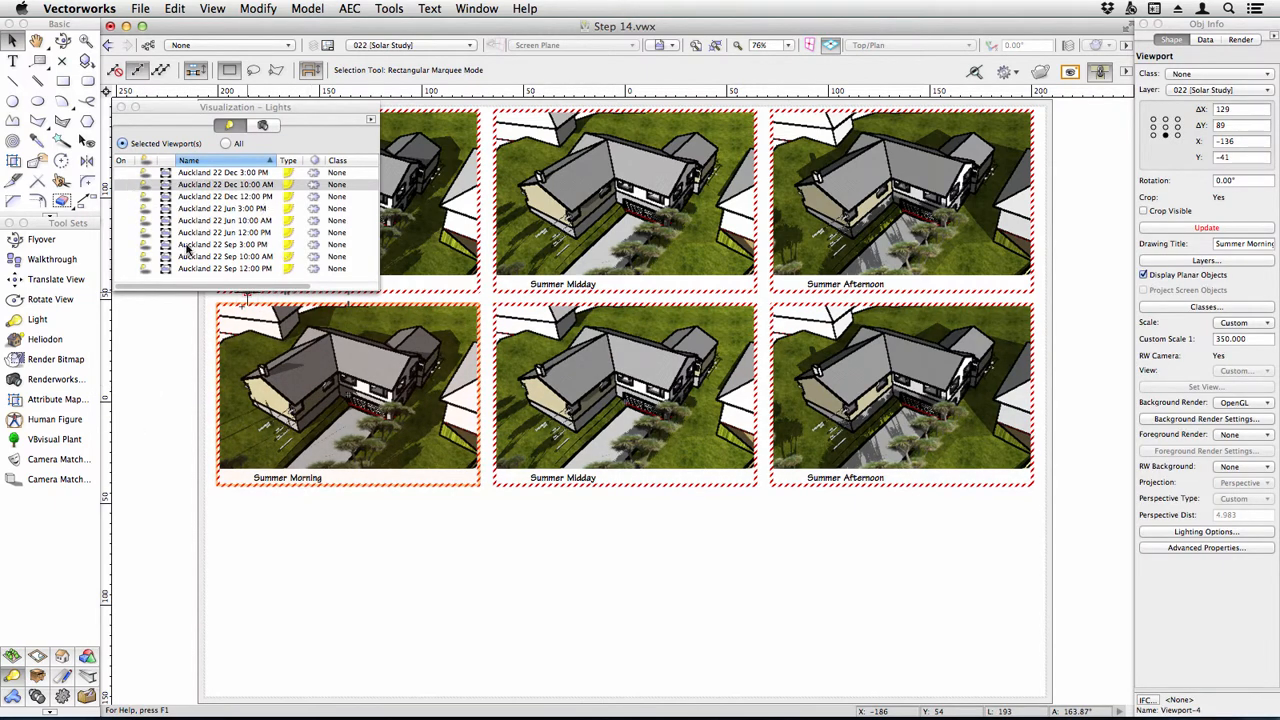
{"action": "left_click", "coordinate": [128, 257]}
{"action": "left_click", "coordinate": [124, 257]}
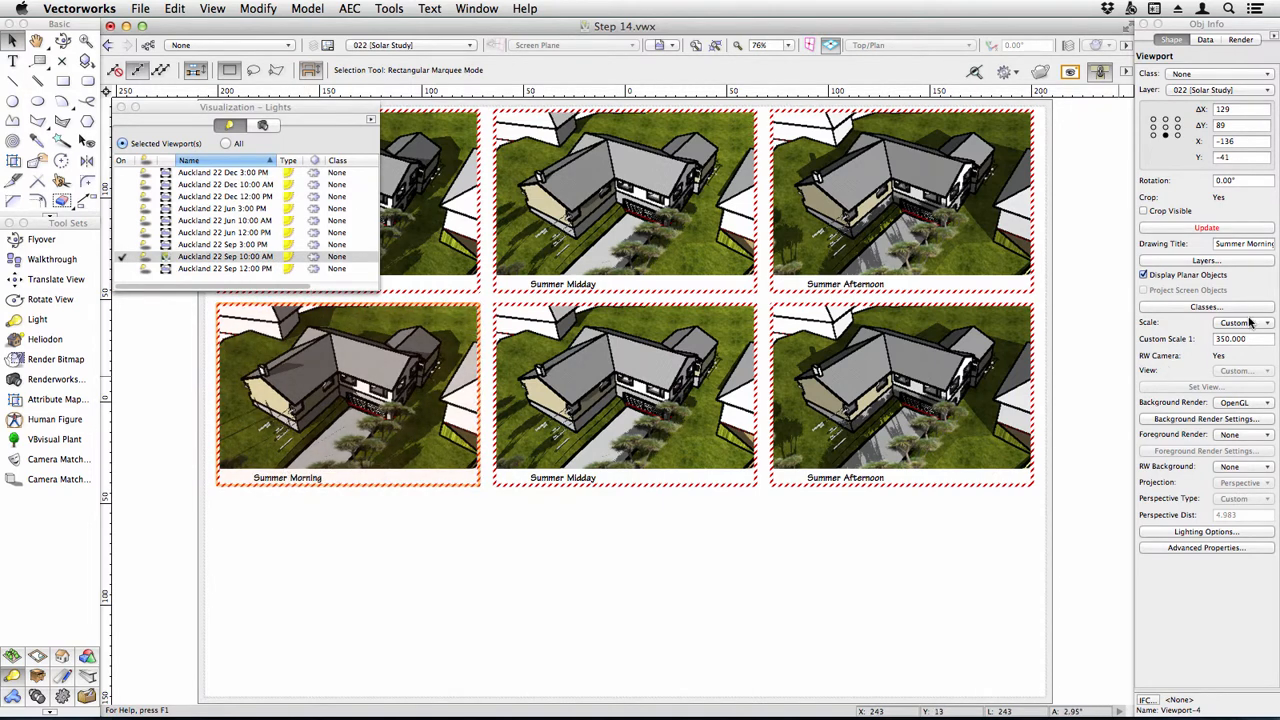
{"action": "left_click", "coordinate": [1223, 243]}
{"action": "type", "text": "Equinox Morning"}
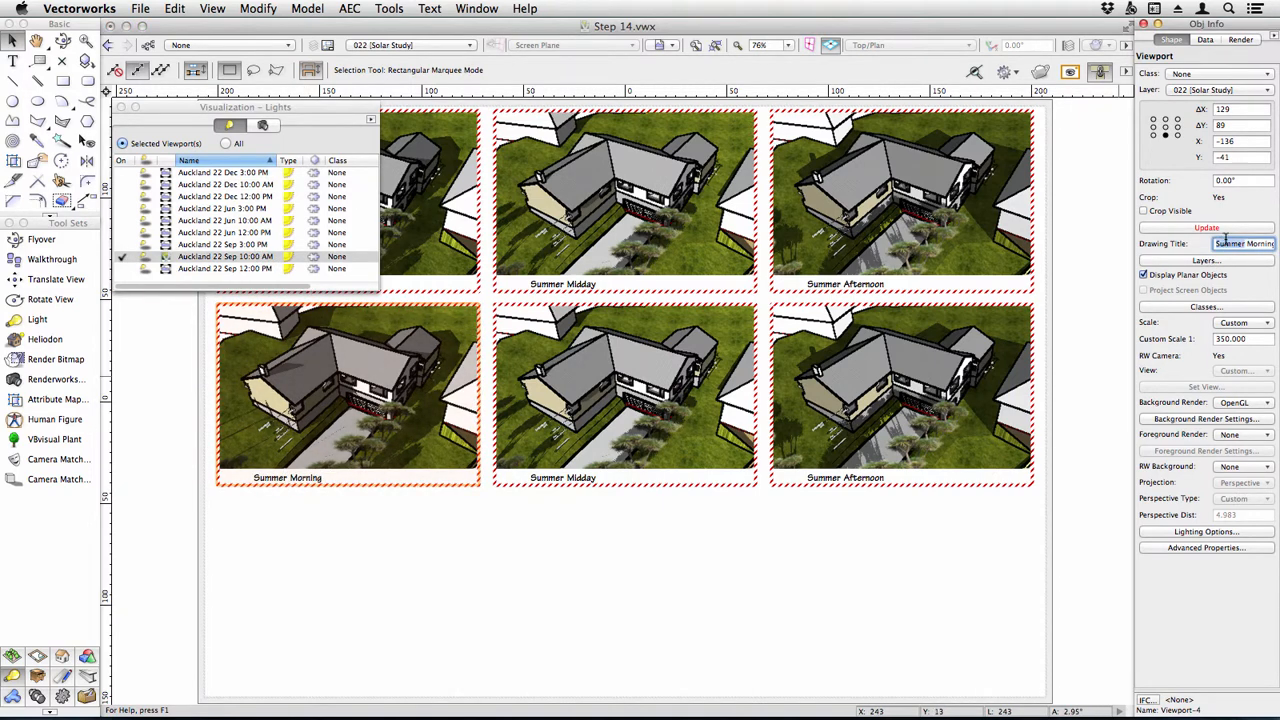
- Switch the second-row midday viewport from the December to the September 12:00 PM heliodon and title it Equinox Midday
{"action": "left_click", "coordinate": [626, 458]}
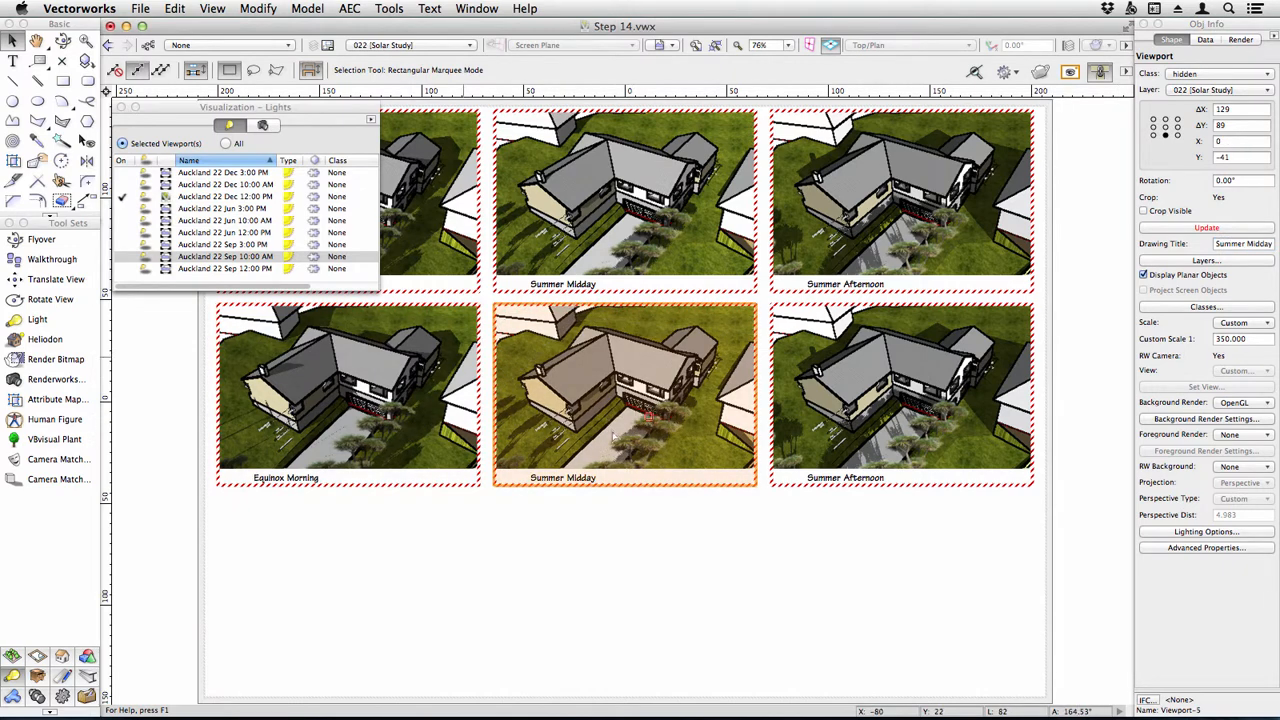
{"action": "left_click", "coordinate": [123, 199]}
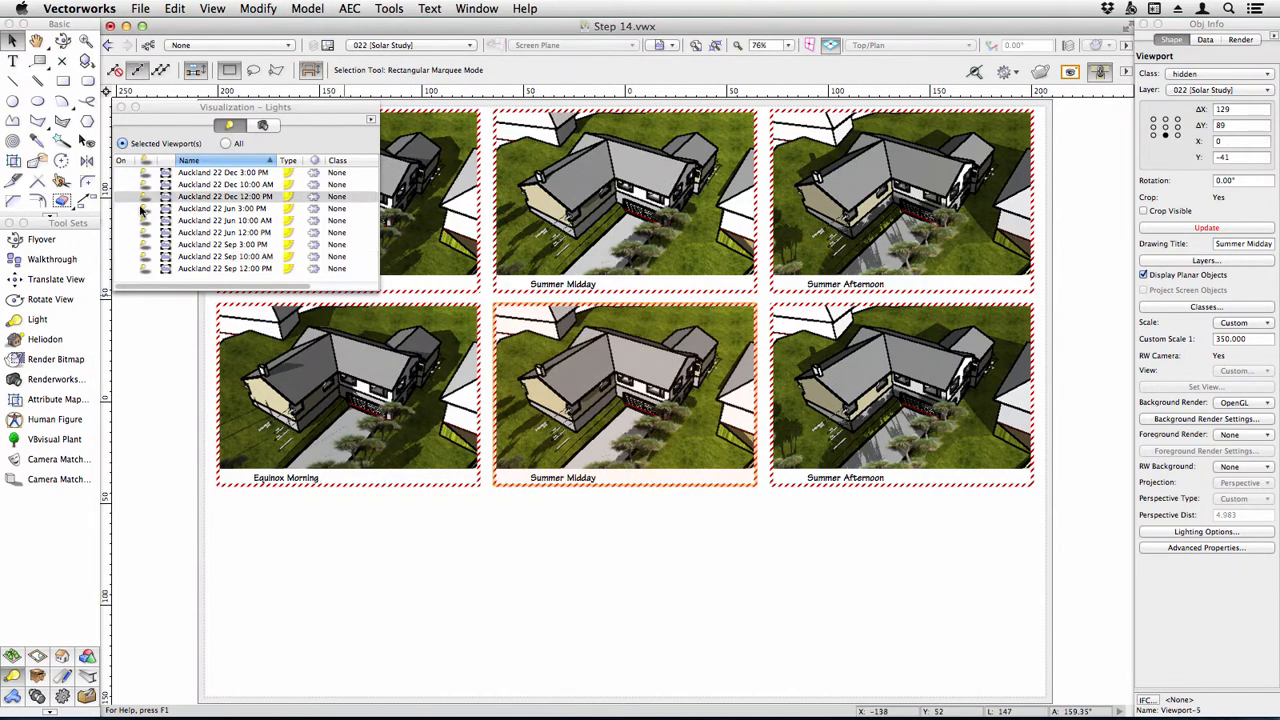
{"action": "left_click", "coordinate": [123, 268]}
{"action": "triple_click", "coordinate": [1243, 243]}
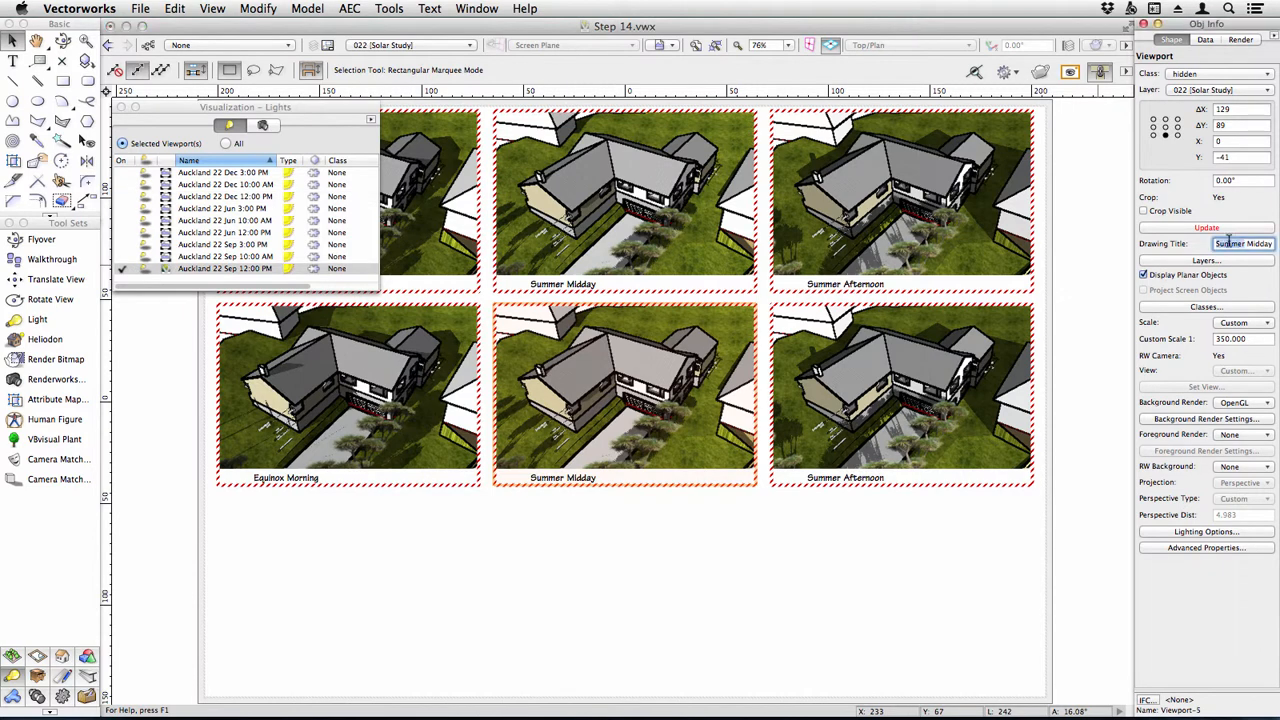
{"action": "type", "text": "Equinox Midday"}
{"action": "left_click", "coordinate": [365, 545]}
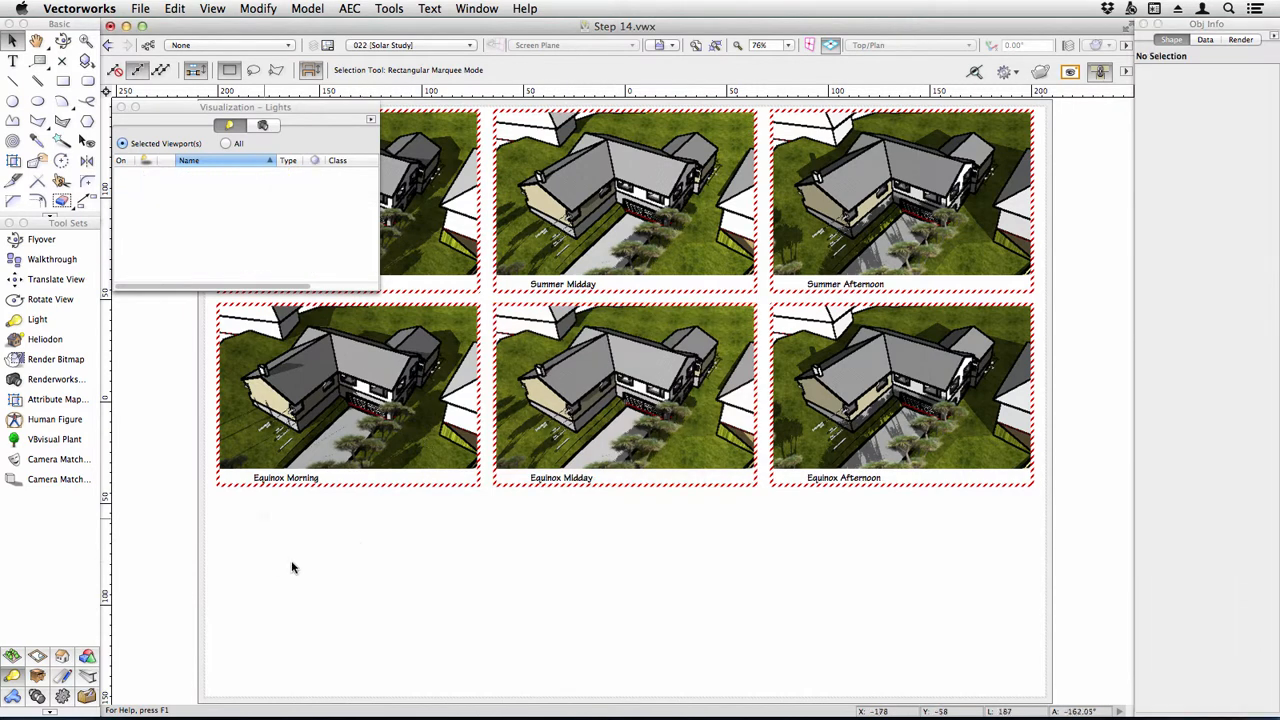
- Duplicate the Equinox Morning, Midday and Afternoon viewports directly below themselves as a third row on the sheet
{"action": "left_click", "coordinate": [320, 420]}
{"action": "left_click", "coordinate": [880, 413]}
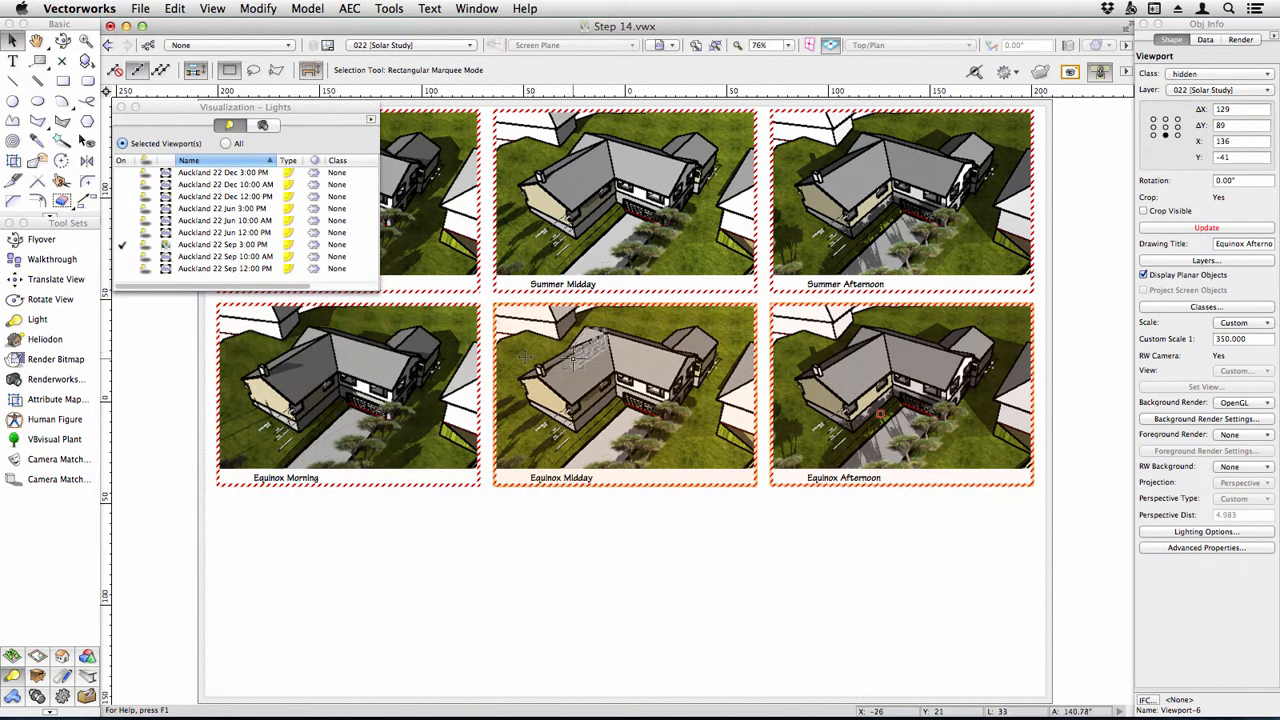
{"action": "left_click", "coordinate": [410, 375]}
{"action": "left_click", "coordinate": [600, 425], "text": "shift"}
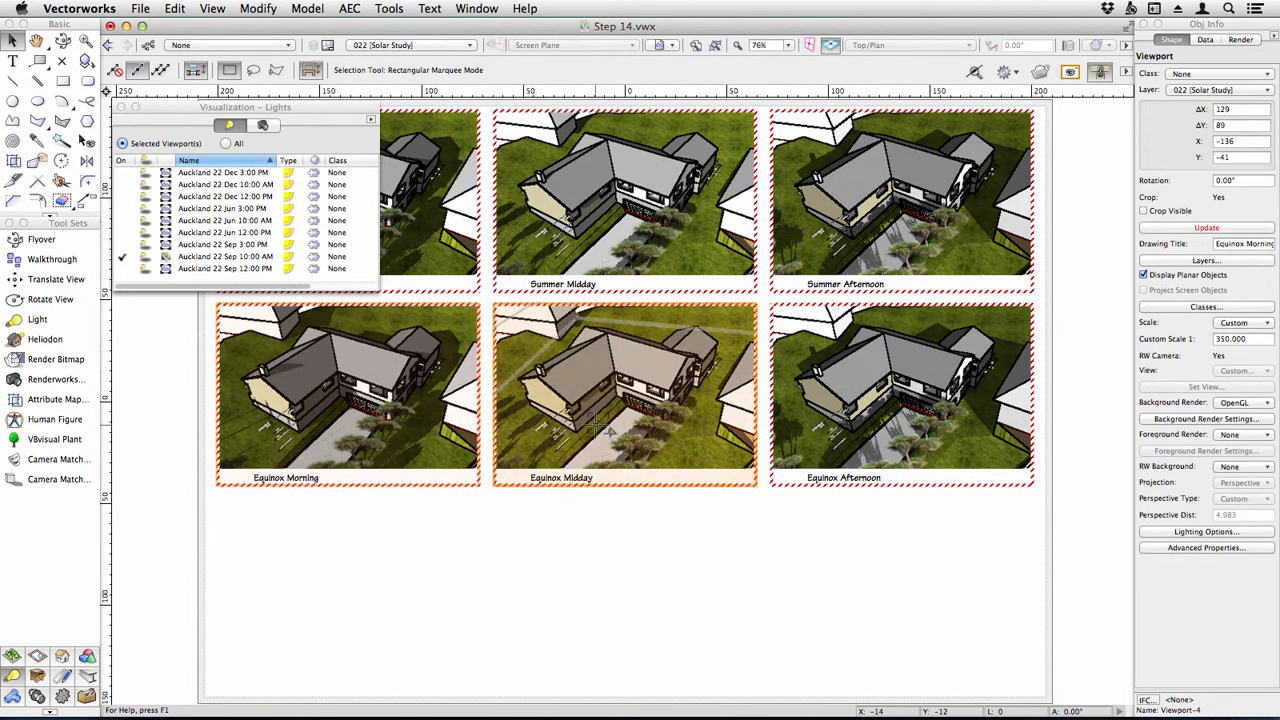
{"action": "left_click", "coordinate": [845, 460], "text": "shift"}
{"action": "left_click_drag", "start_coordinate": [832, 464], "coordinate": [835, 662], "text": "alt"}
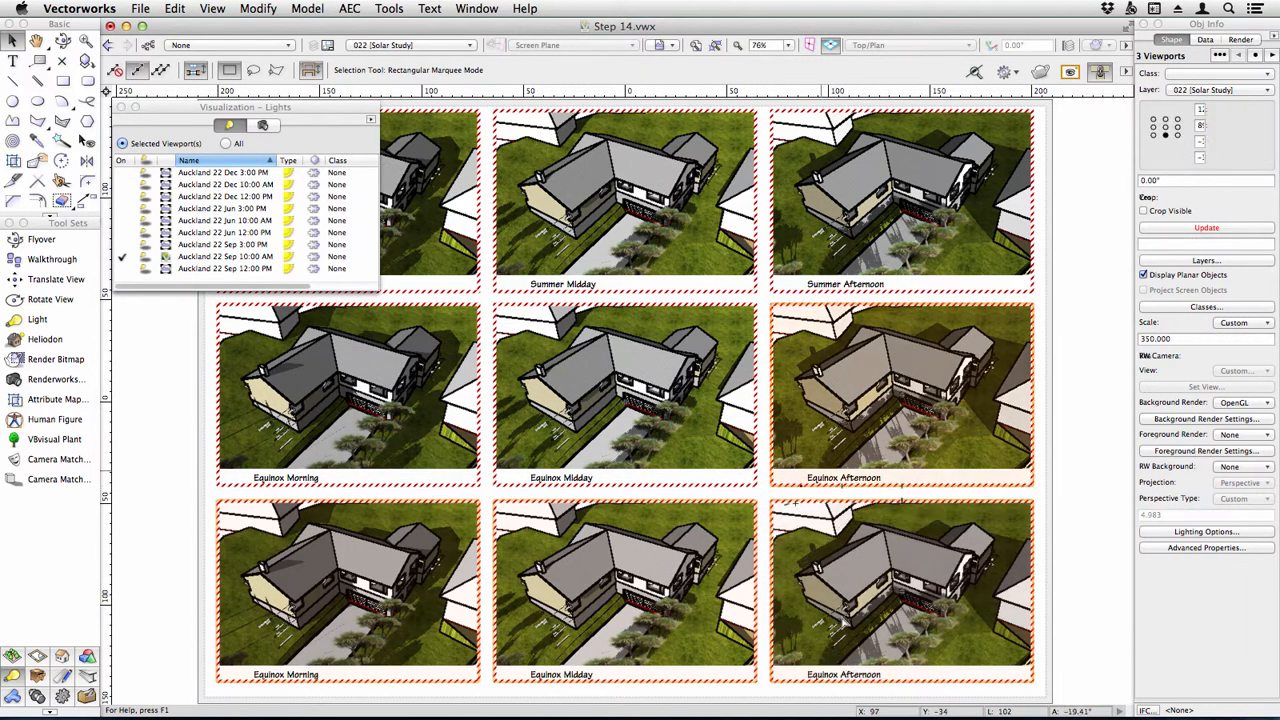